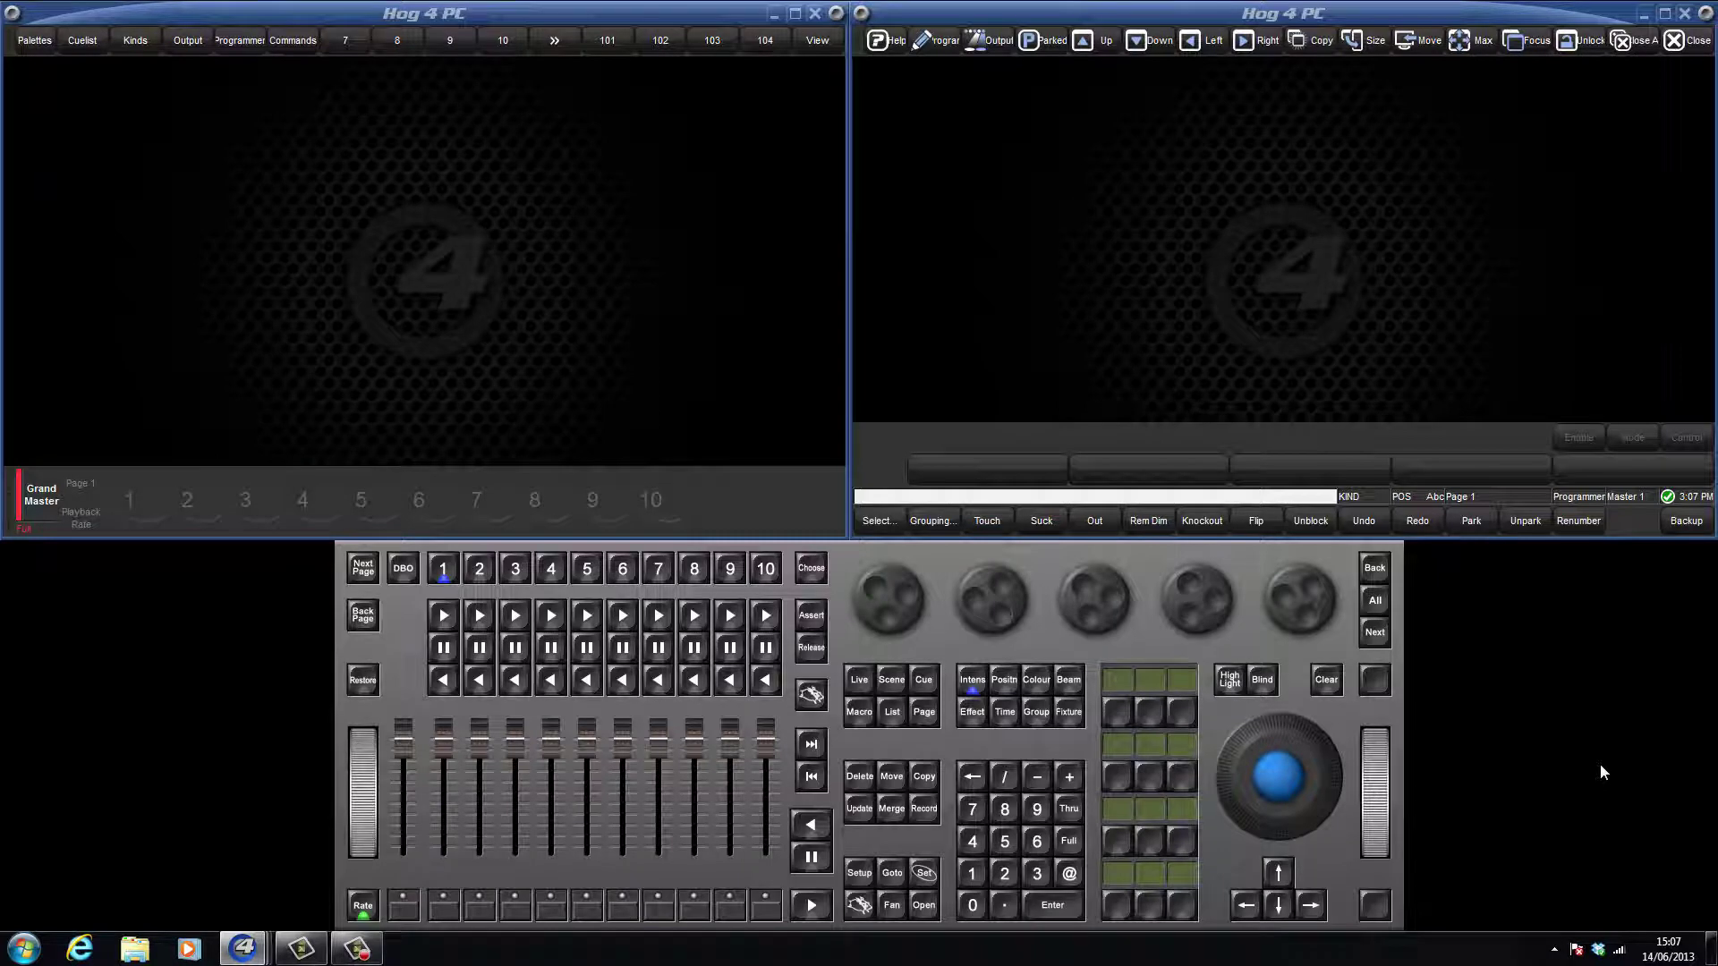
Open the Intensity, Position, Colour and Beam palette directory windows.
click(972, 685)
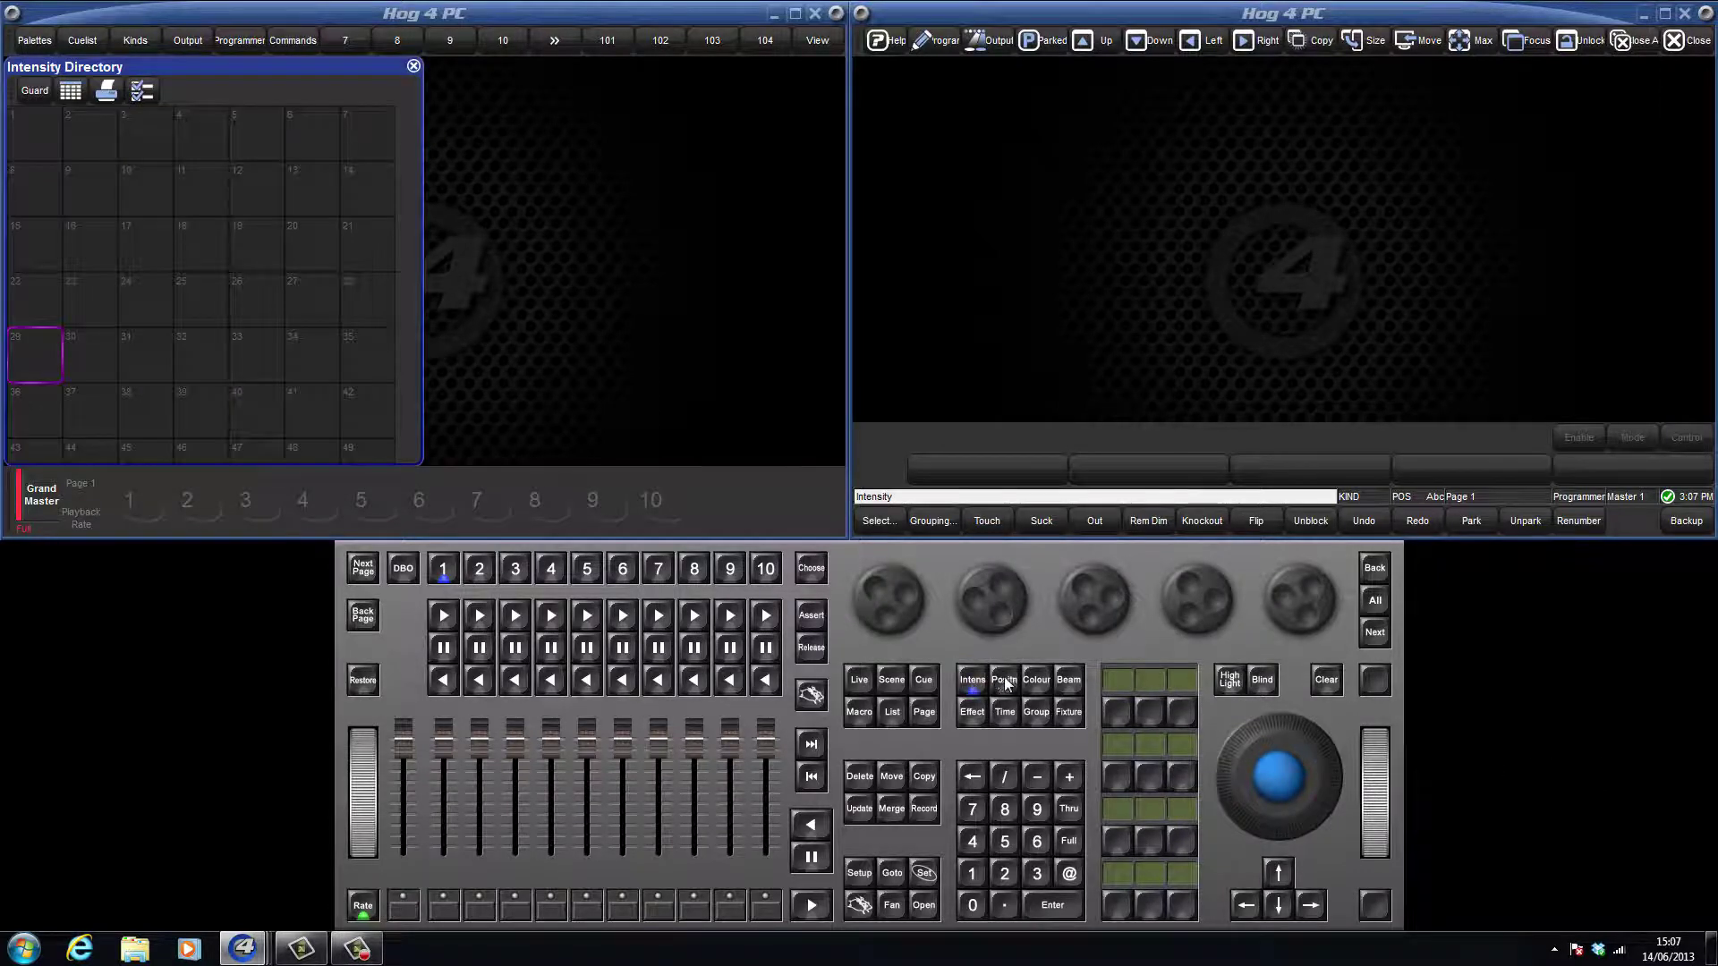
click(1004, 683)
click(1047, 683)
click(1065, 683)
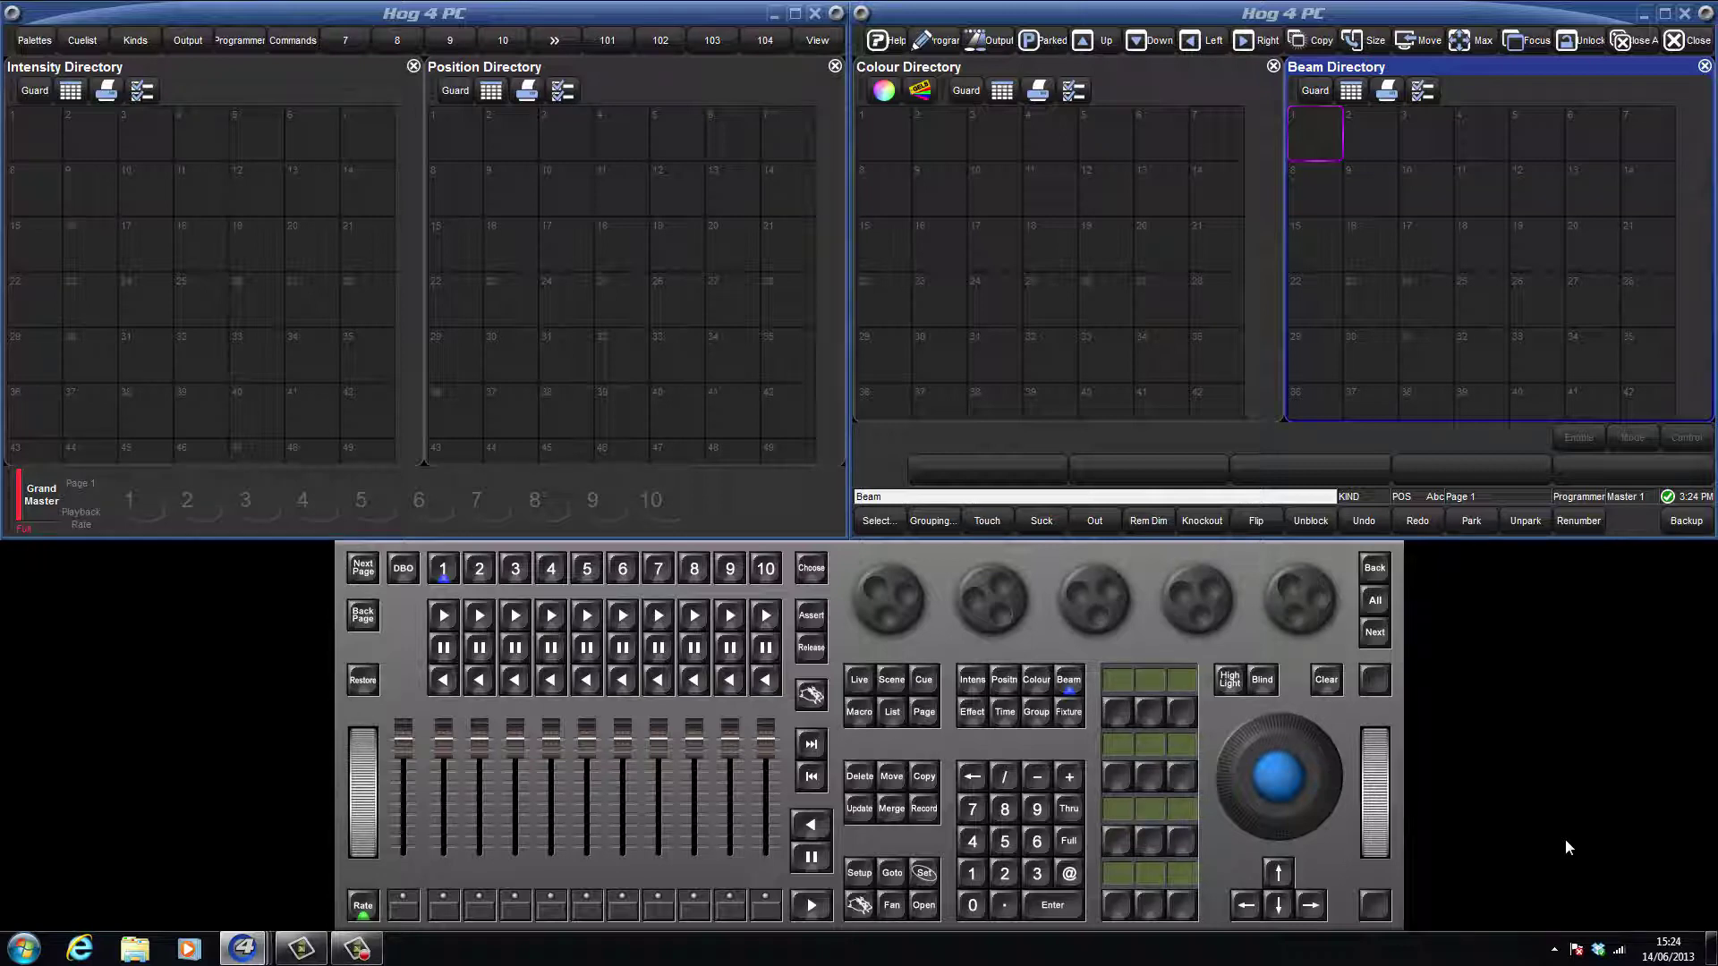
Select Studio Spot CMY 31, raise Cyan to 100%, and start a palette recording.
click(1333, 682)
click(1038, 876)
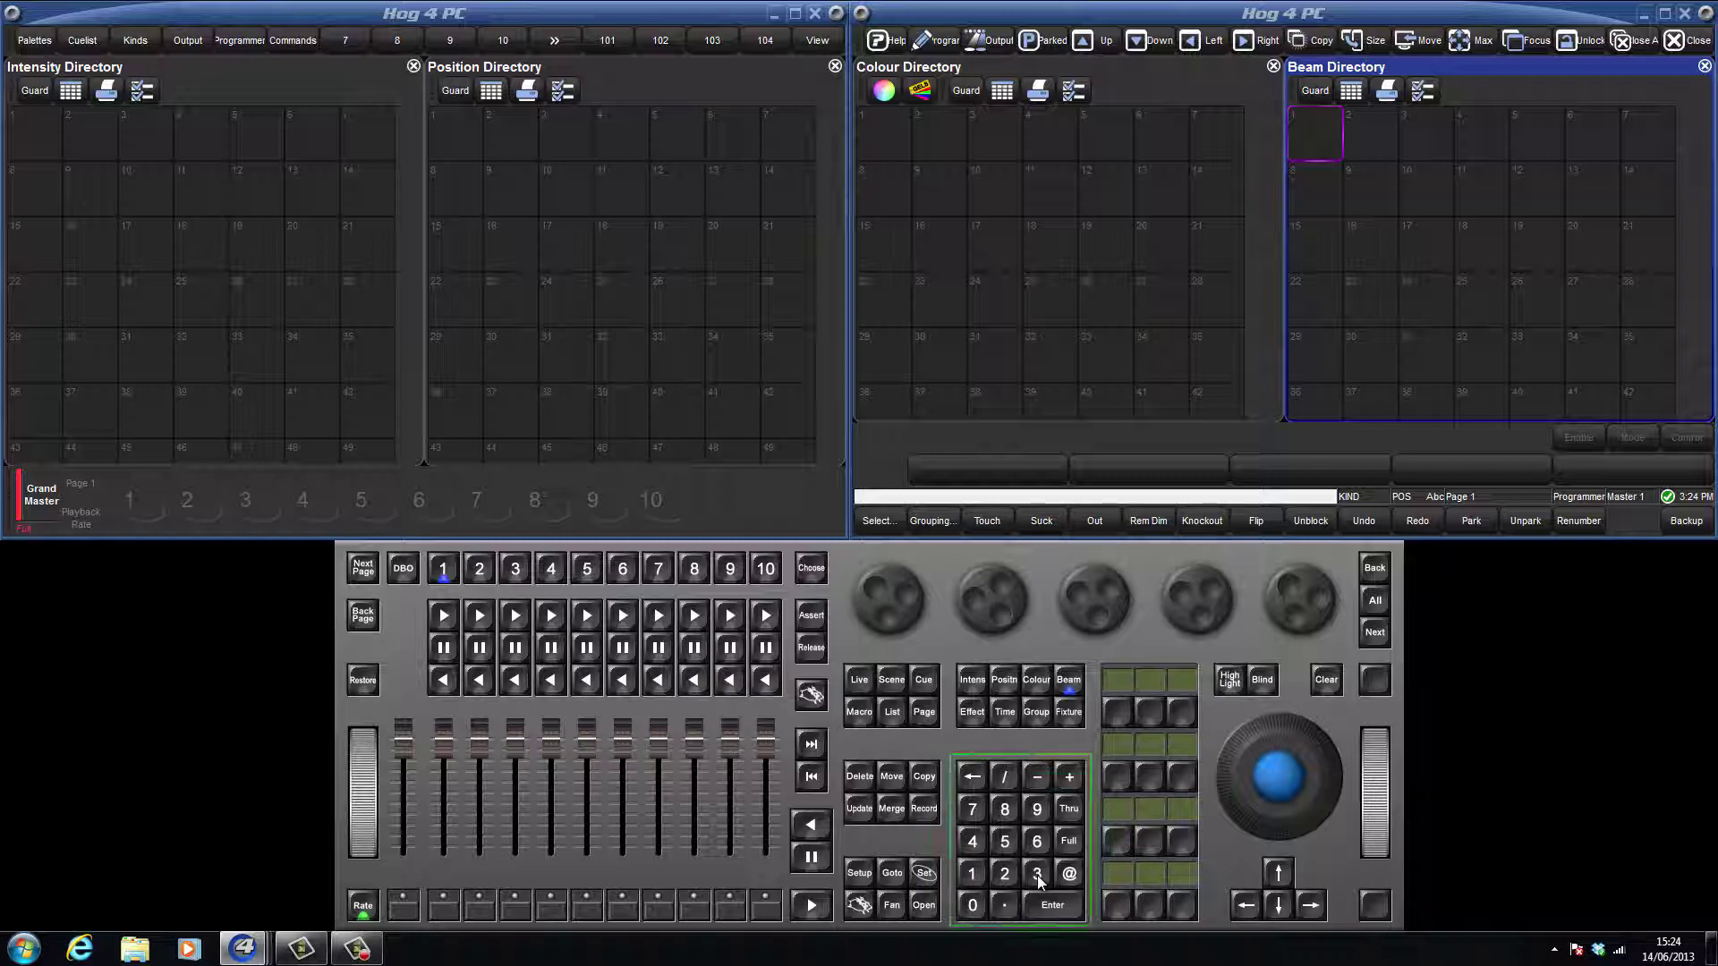
click(974, 876)
click(1036, 680)
mouse_move(1085, 608)
mouse_down()
mouse_move(1096, 593)
mouse_move(1081, 610)
mouse_up()
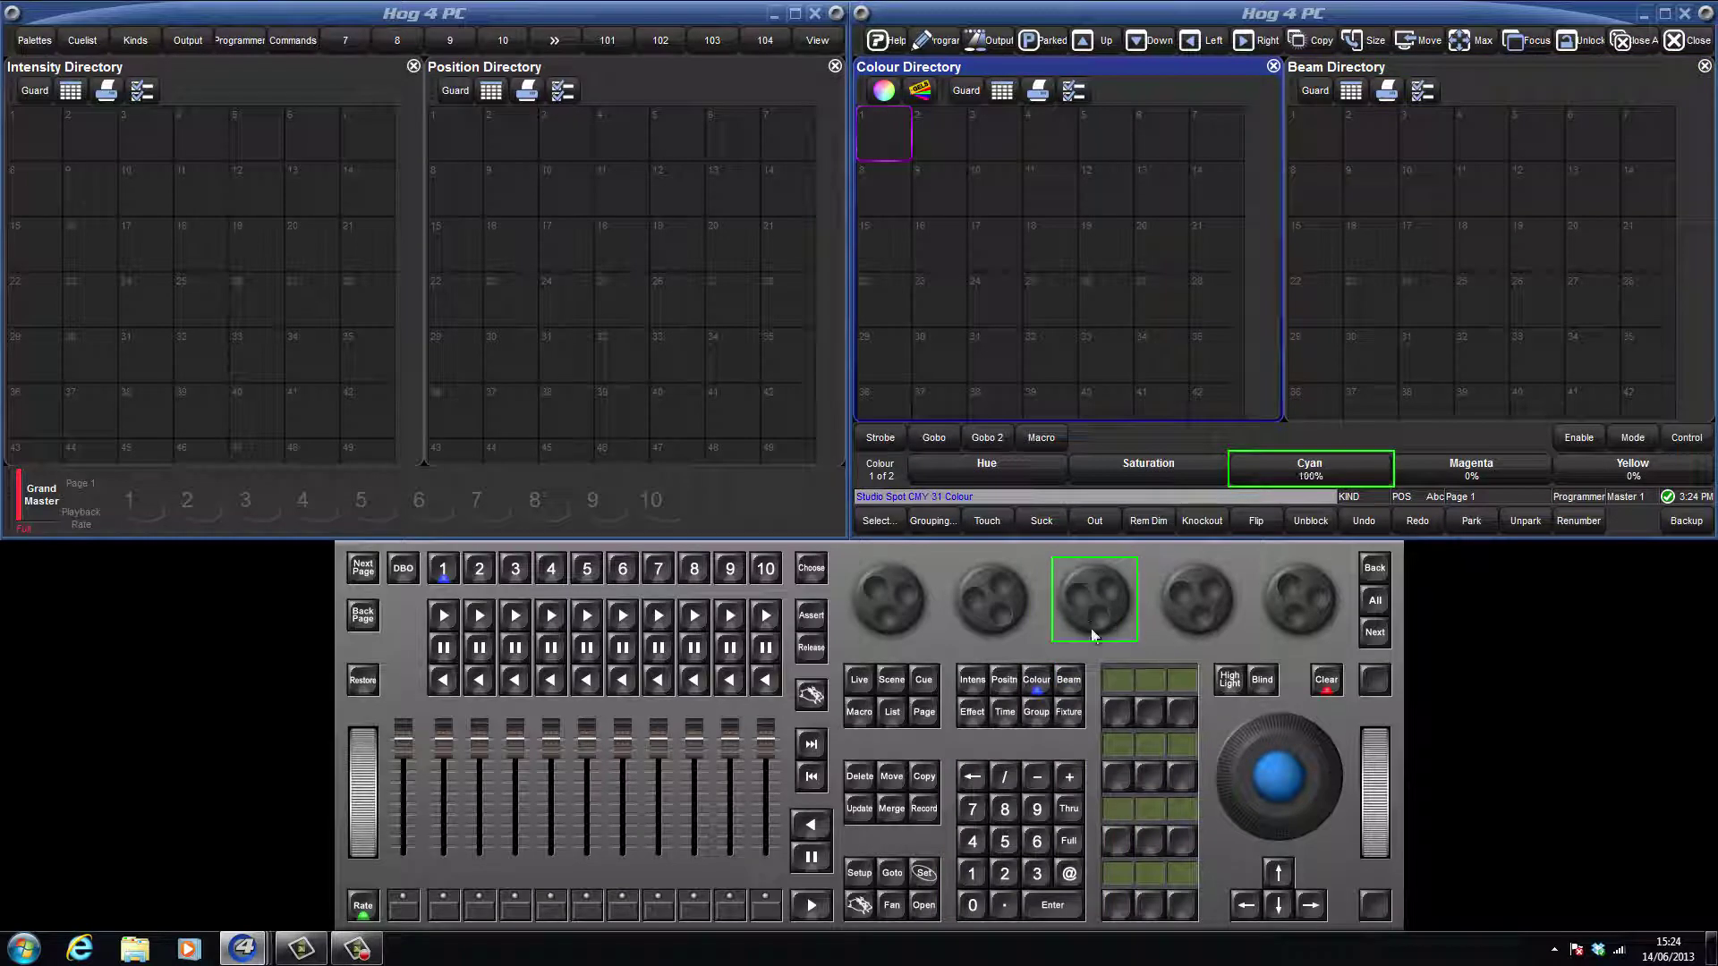
click(930, 810)
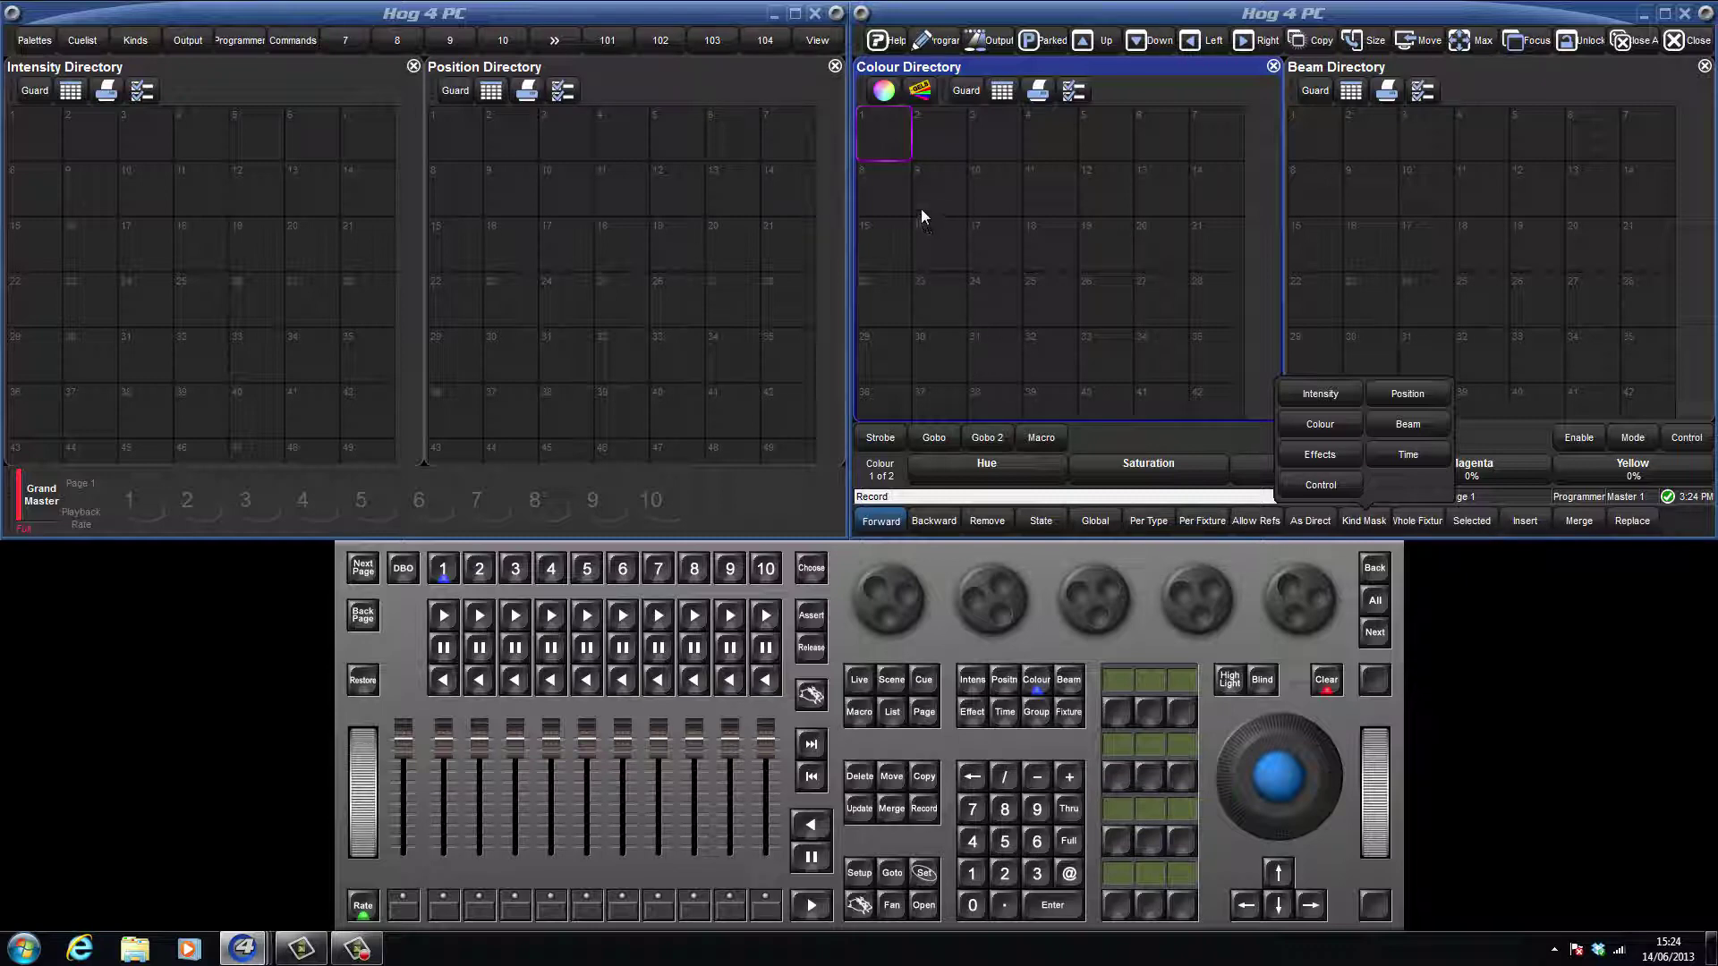
Record the cyan look into colour palette 1 and name it 'Cyan'.
click(889, 141)
click(925, 873)
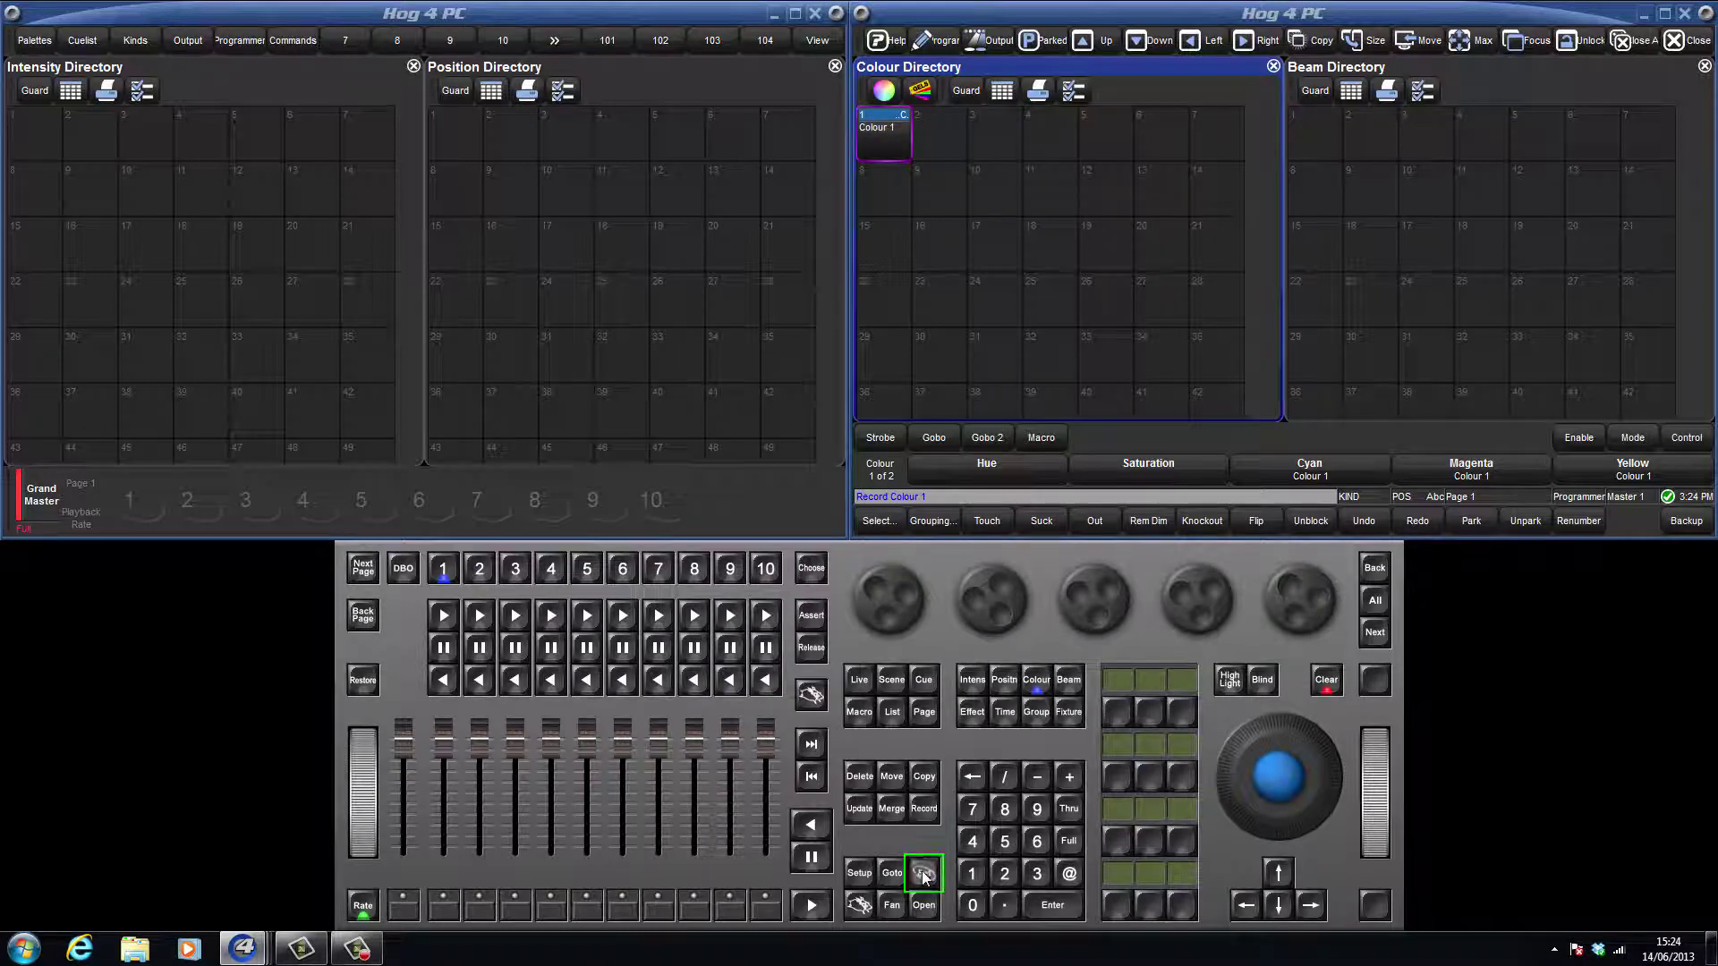
text(Cyan)
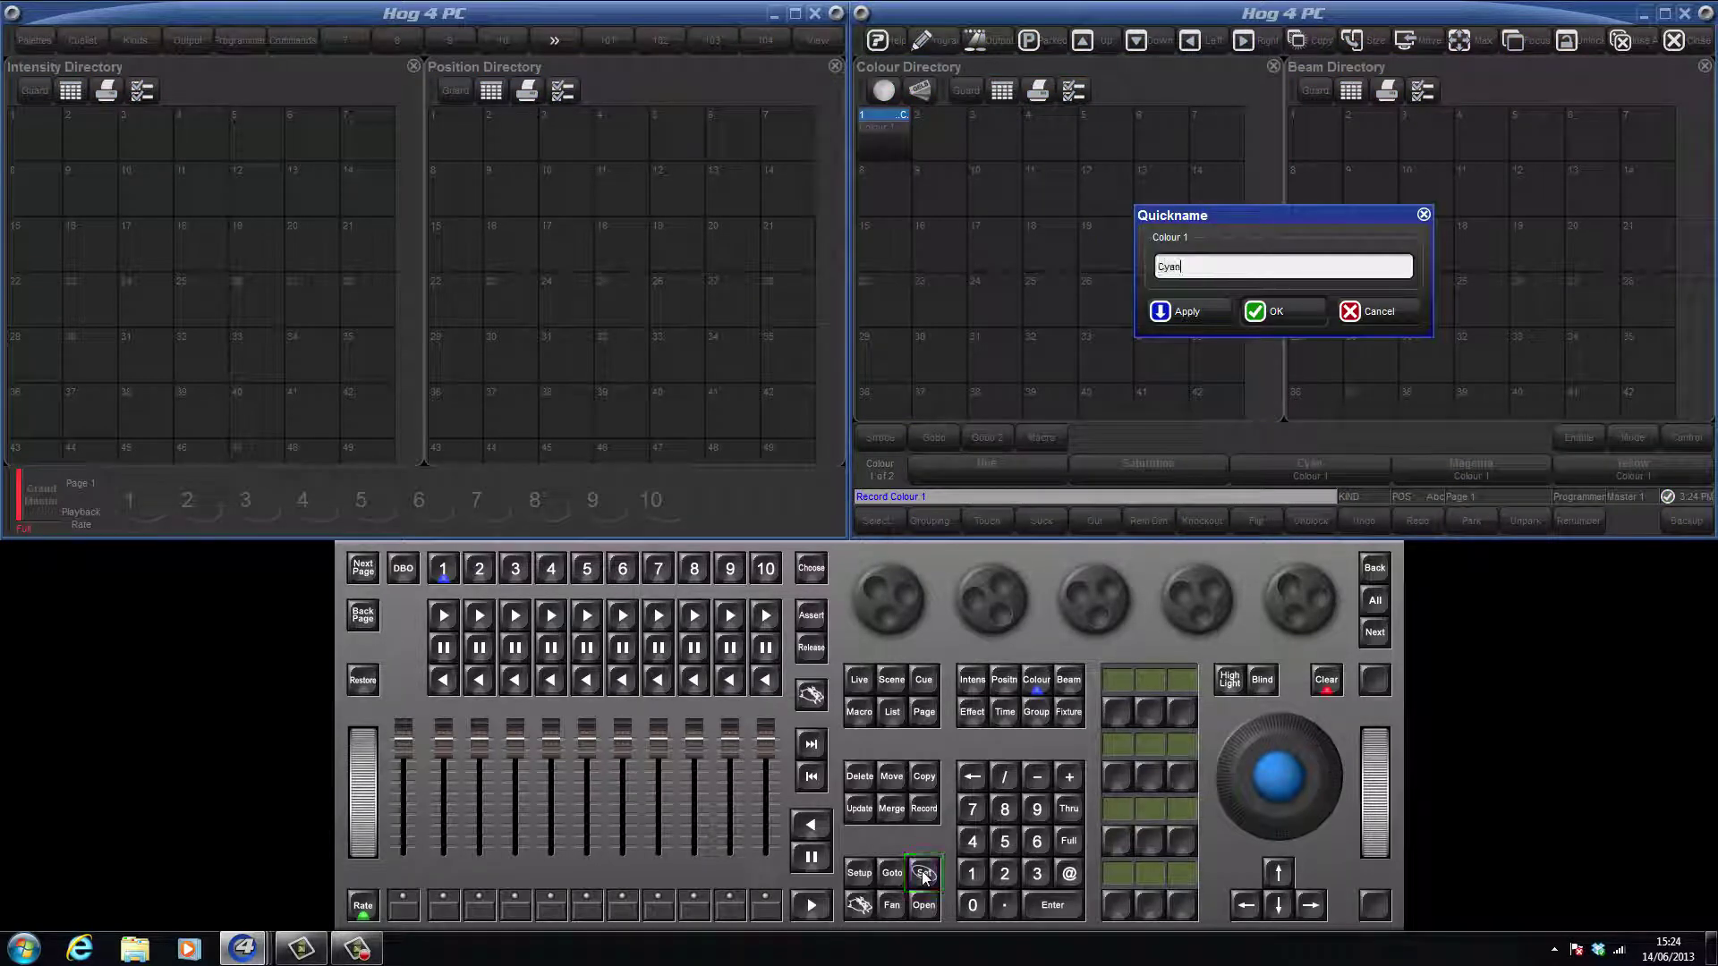
key(Return)
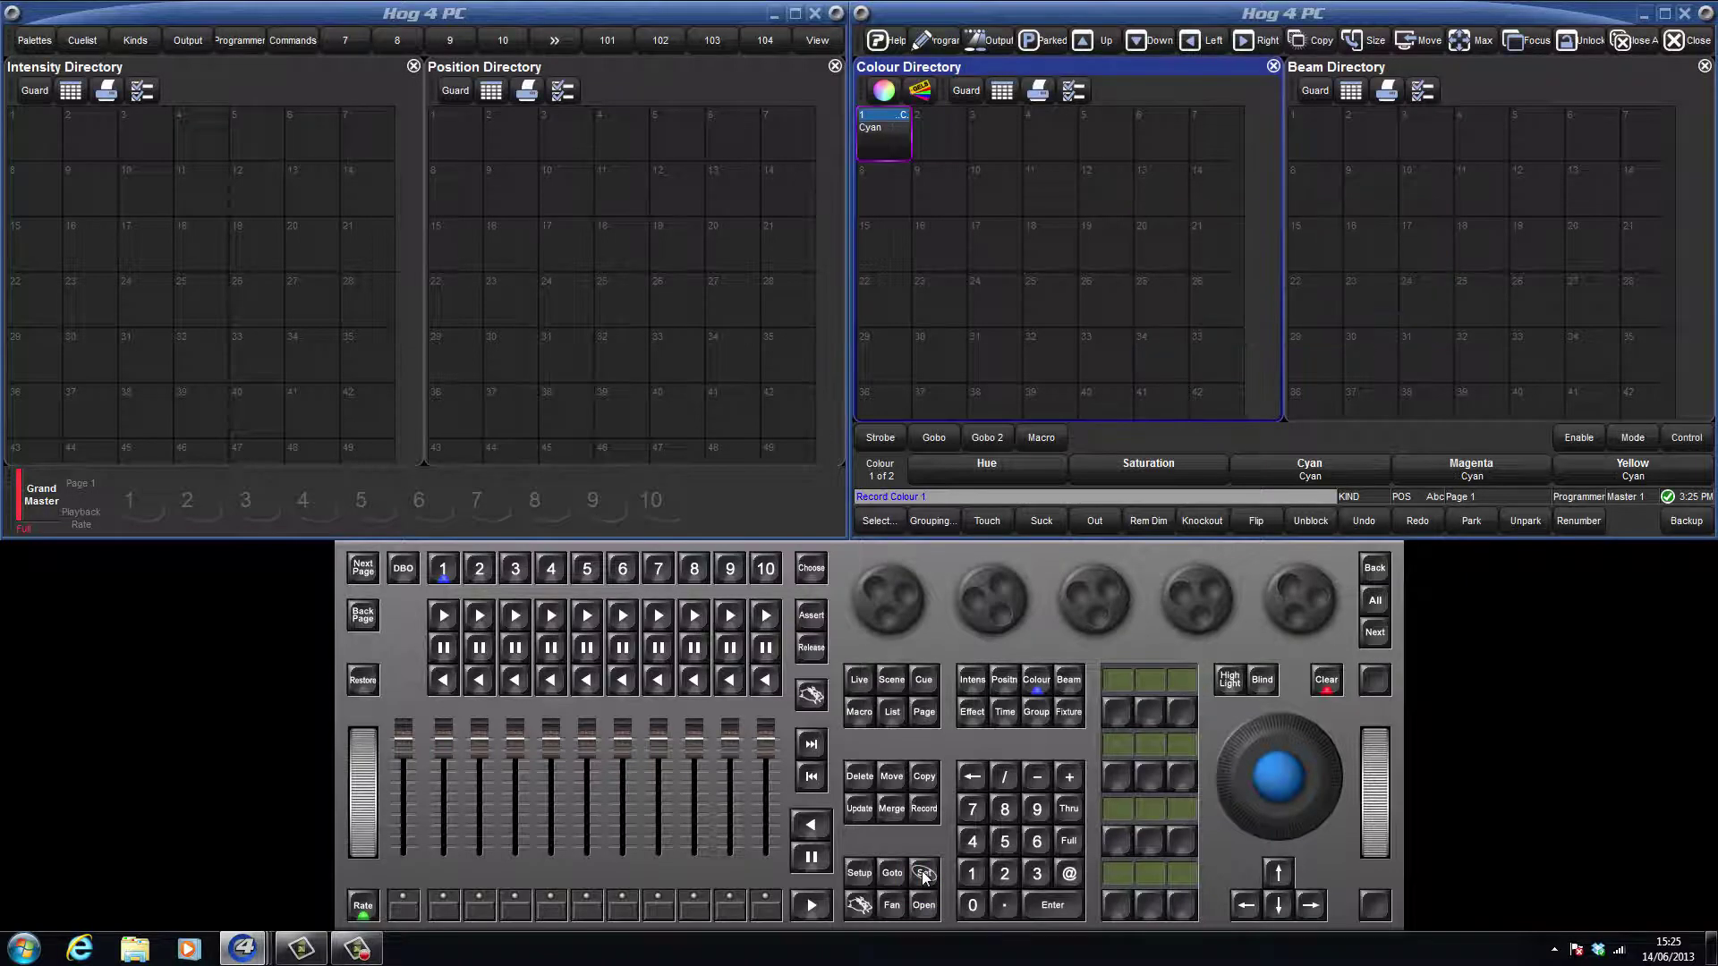
Clear the programmer, inspect the Cyan palette's values, then reselect fixture 31.
click(1326, 679)
click(889, 127)
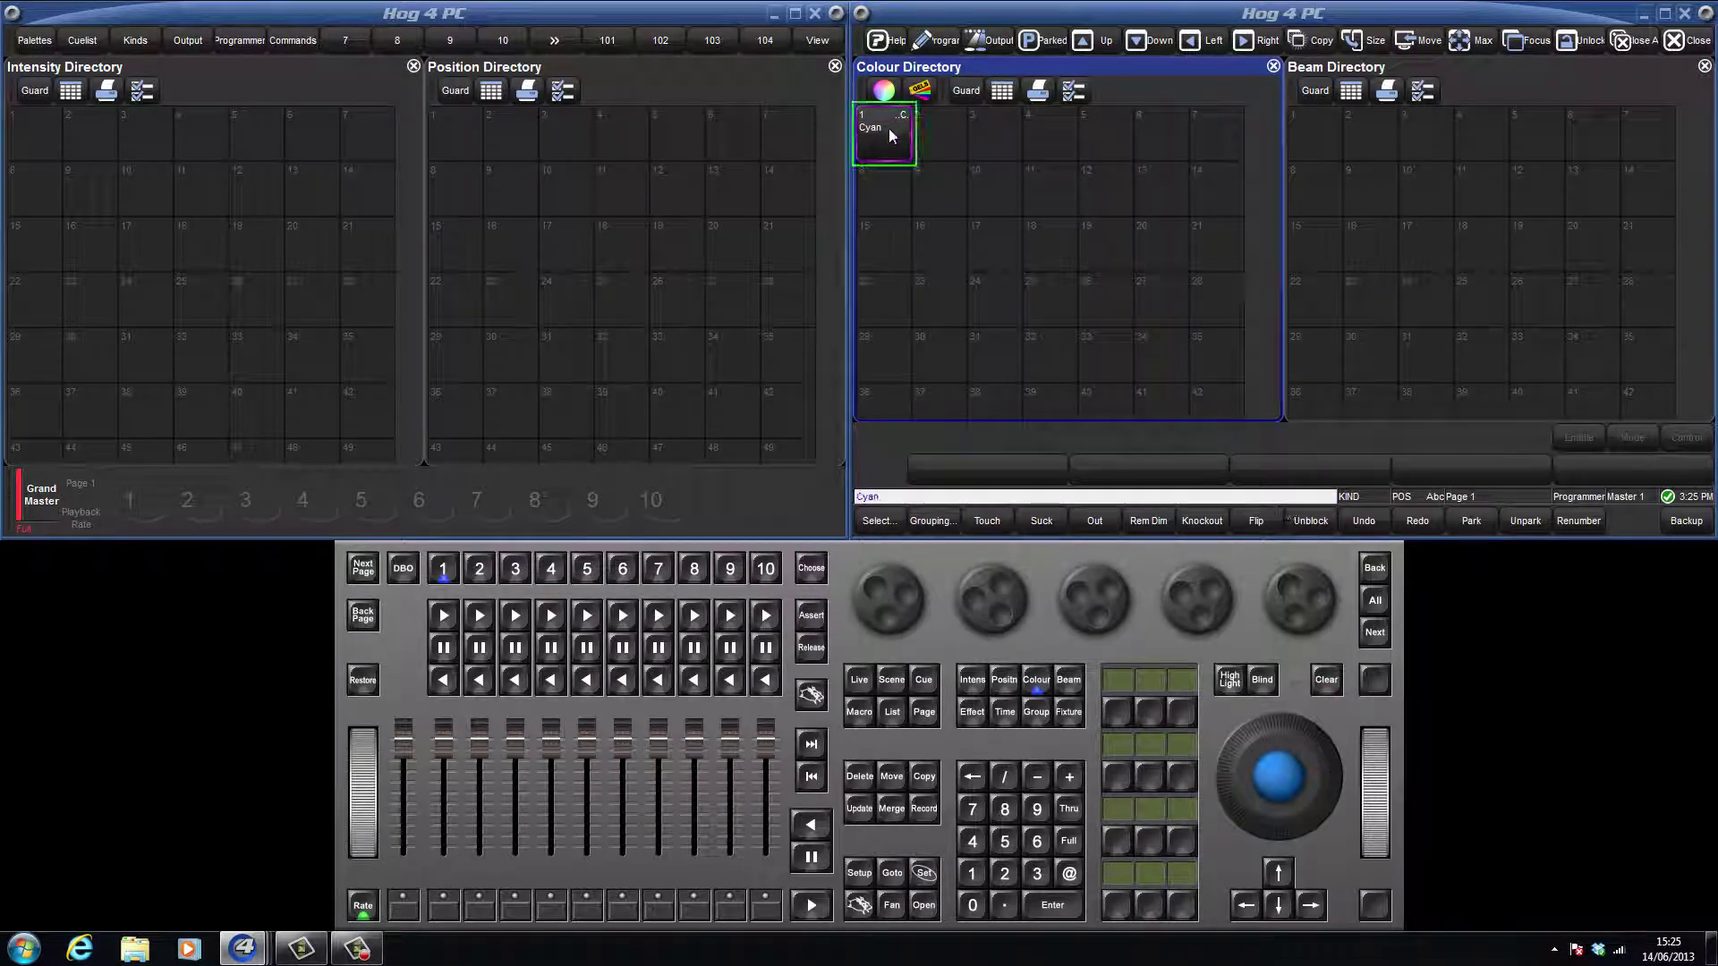
click(924, 904)
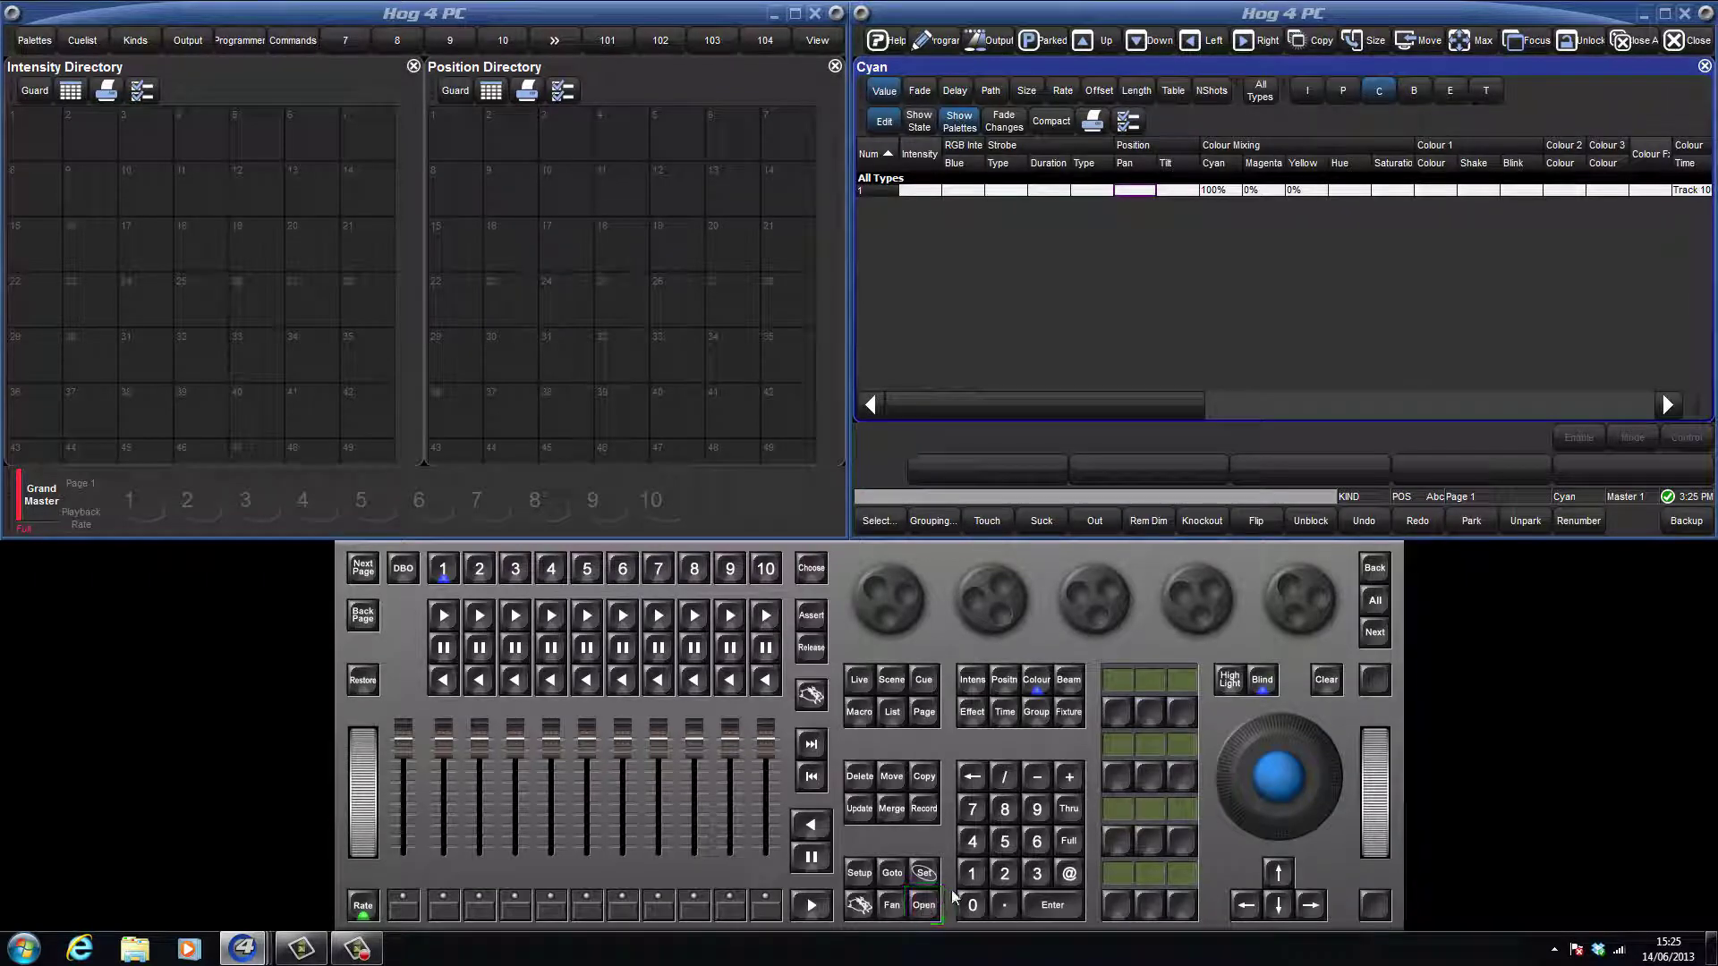
click(1319, 680)
click(1037, 873)
click(972, 874)
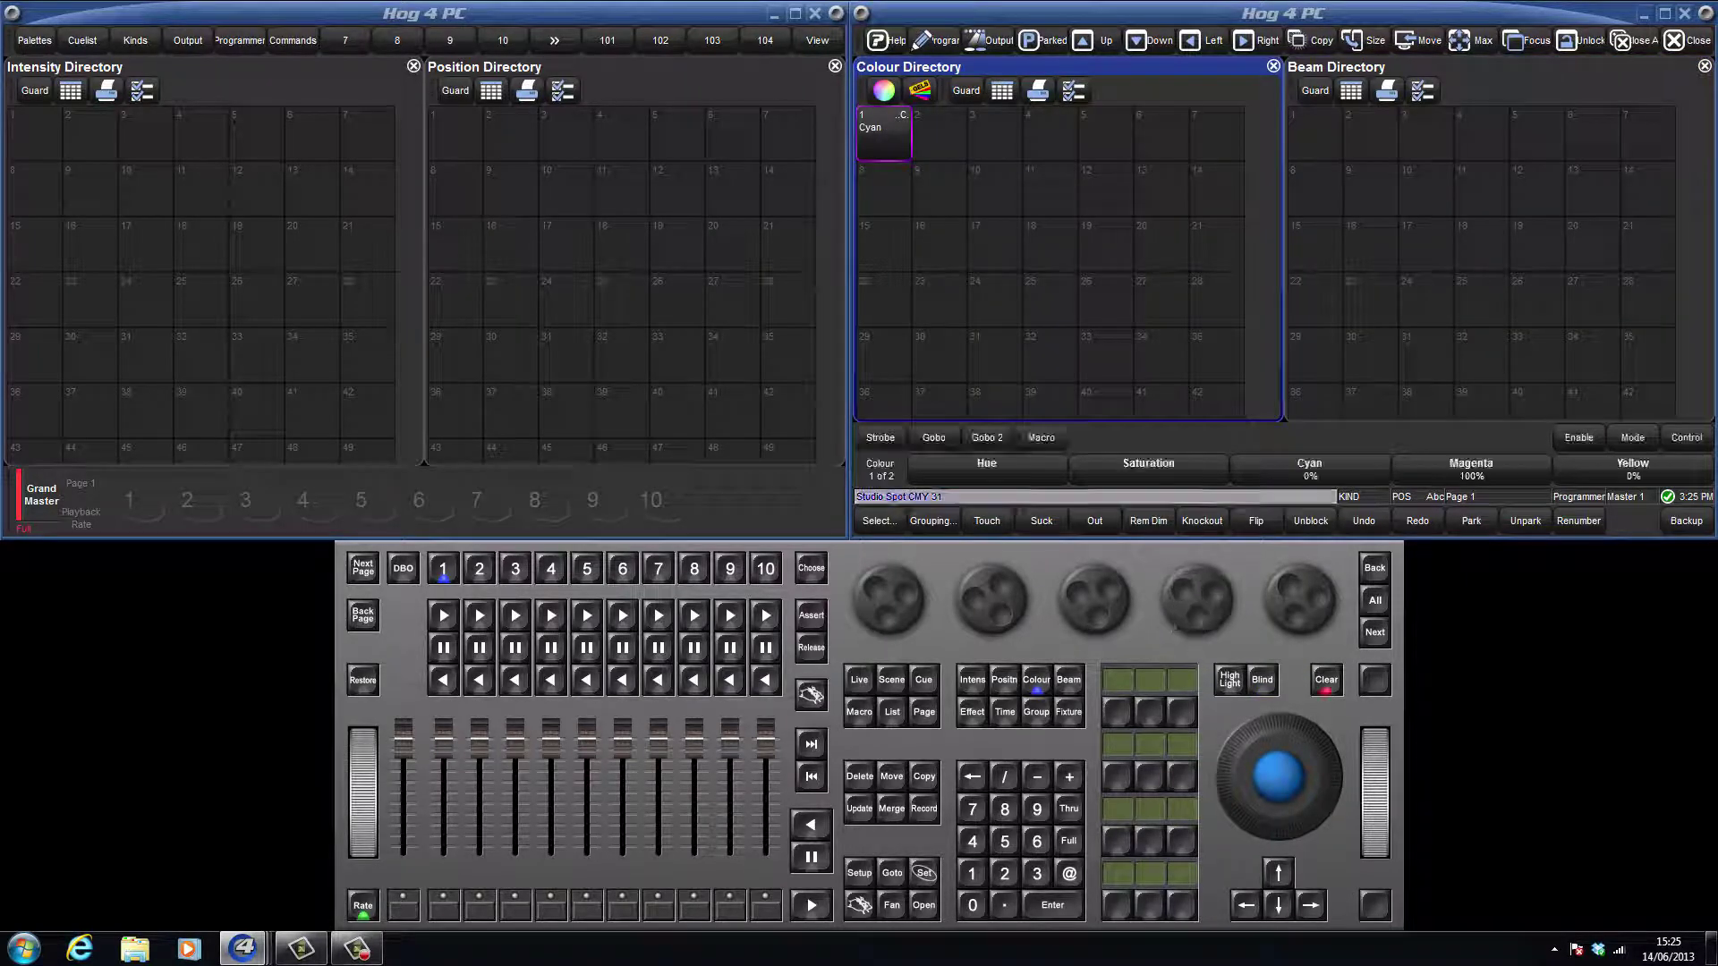
Record colour palette 2 per fixture type and name it 'Magenta'.
click(924, 809)
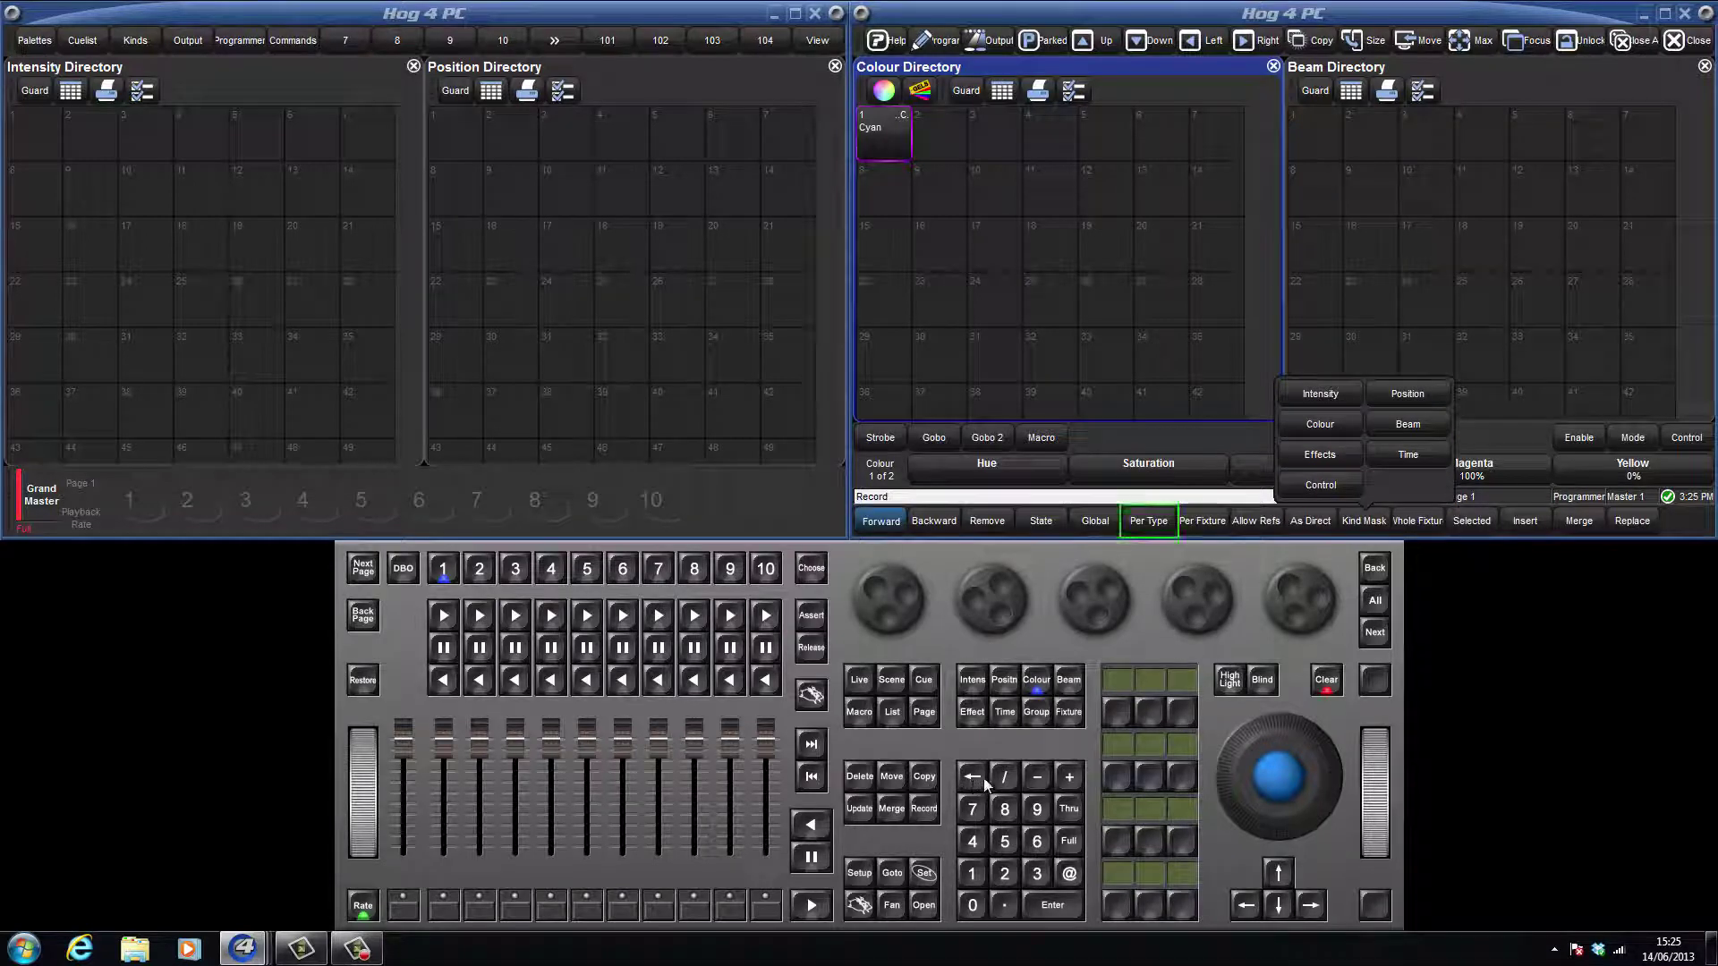
click(1145, 526)
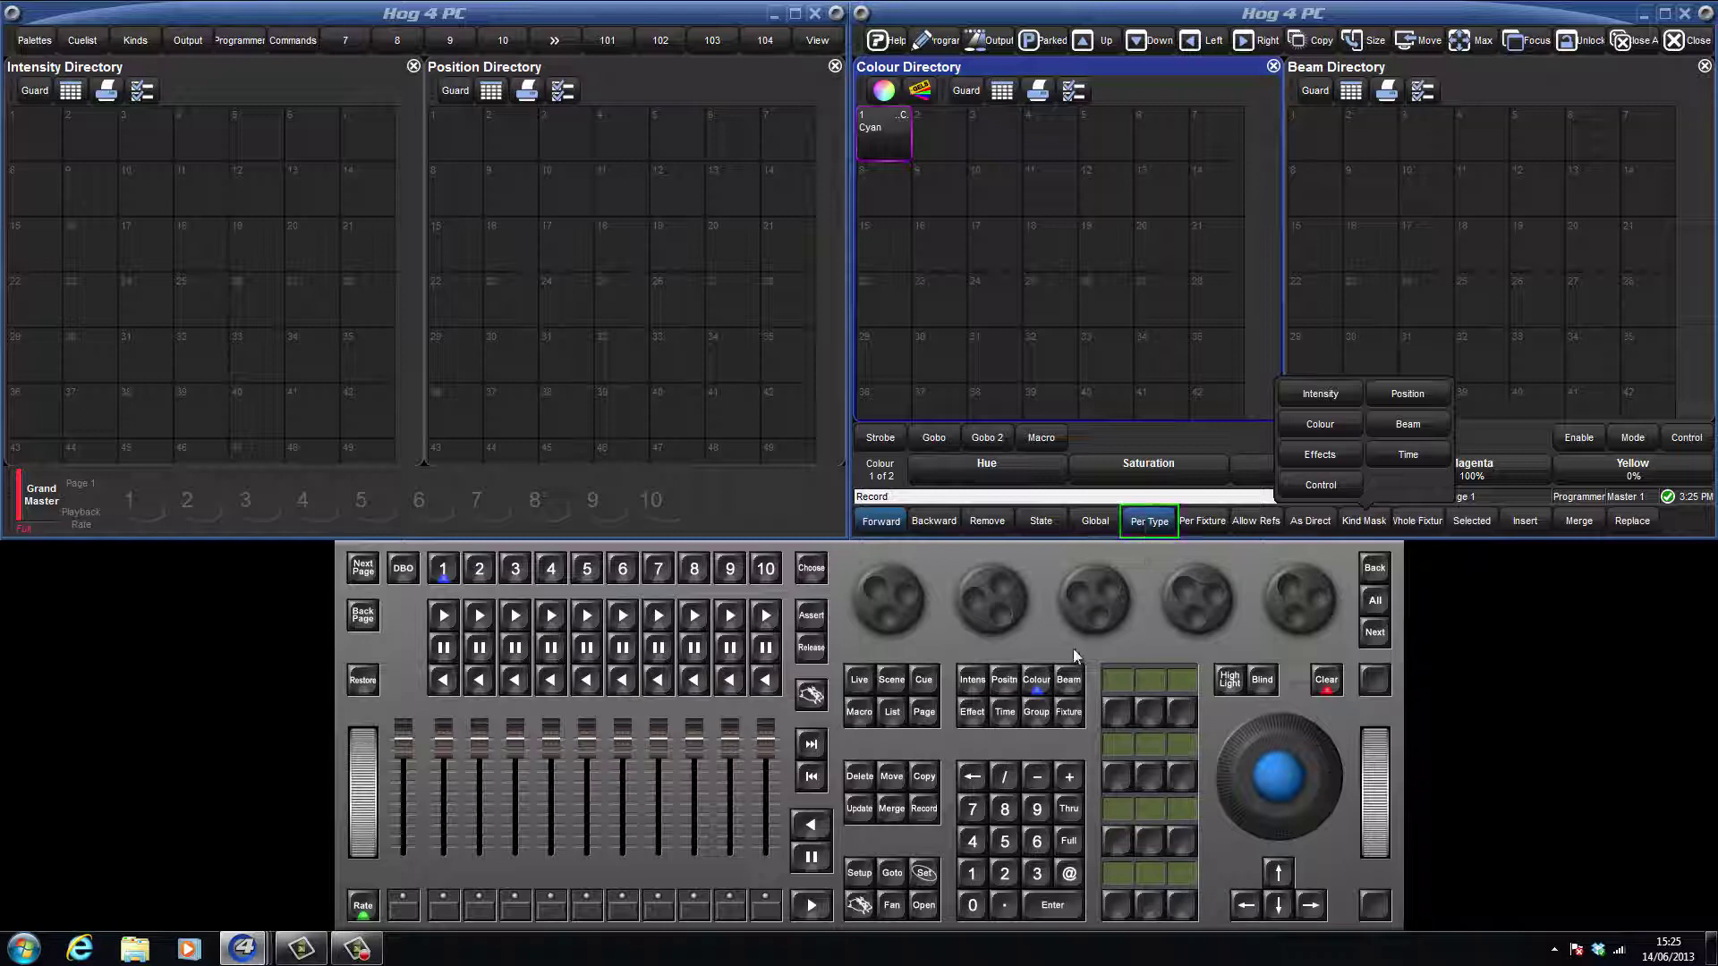
click(1038, 681)
click(1008, 876)
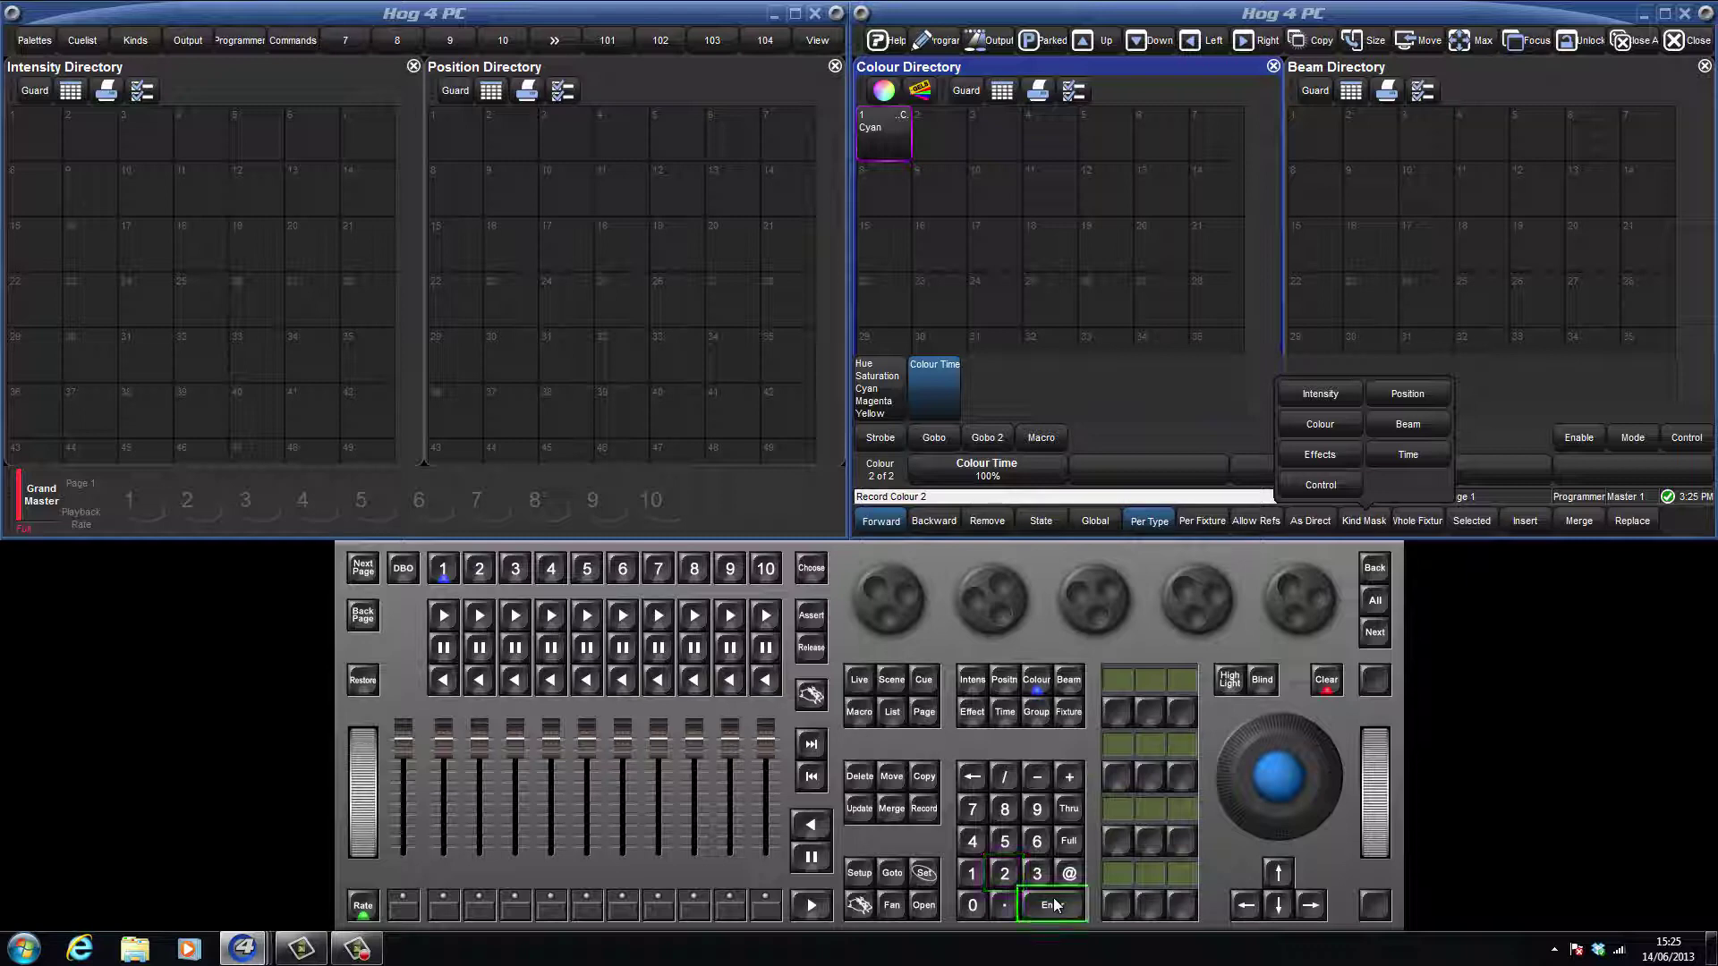
click(1053, 905)
click(925, 874)
text(Magenta)
key(Return)
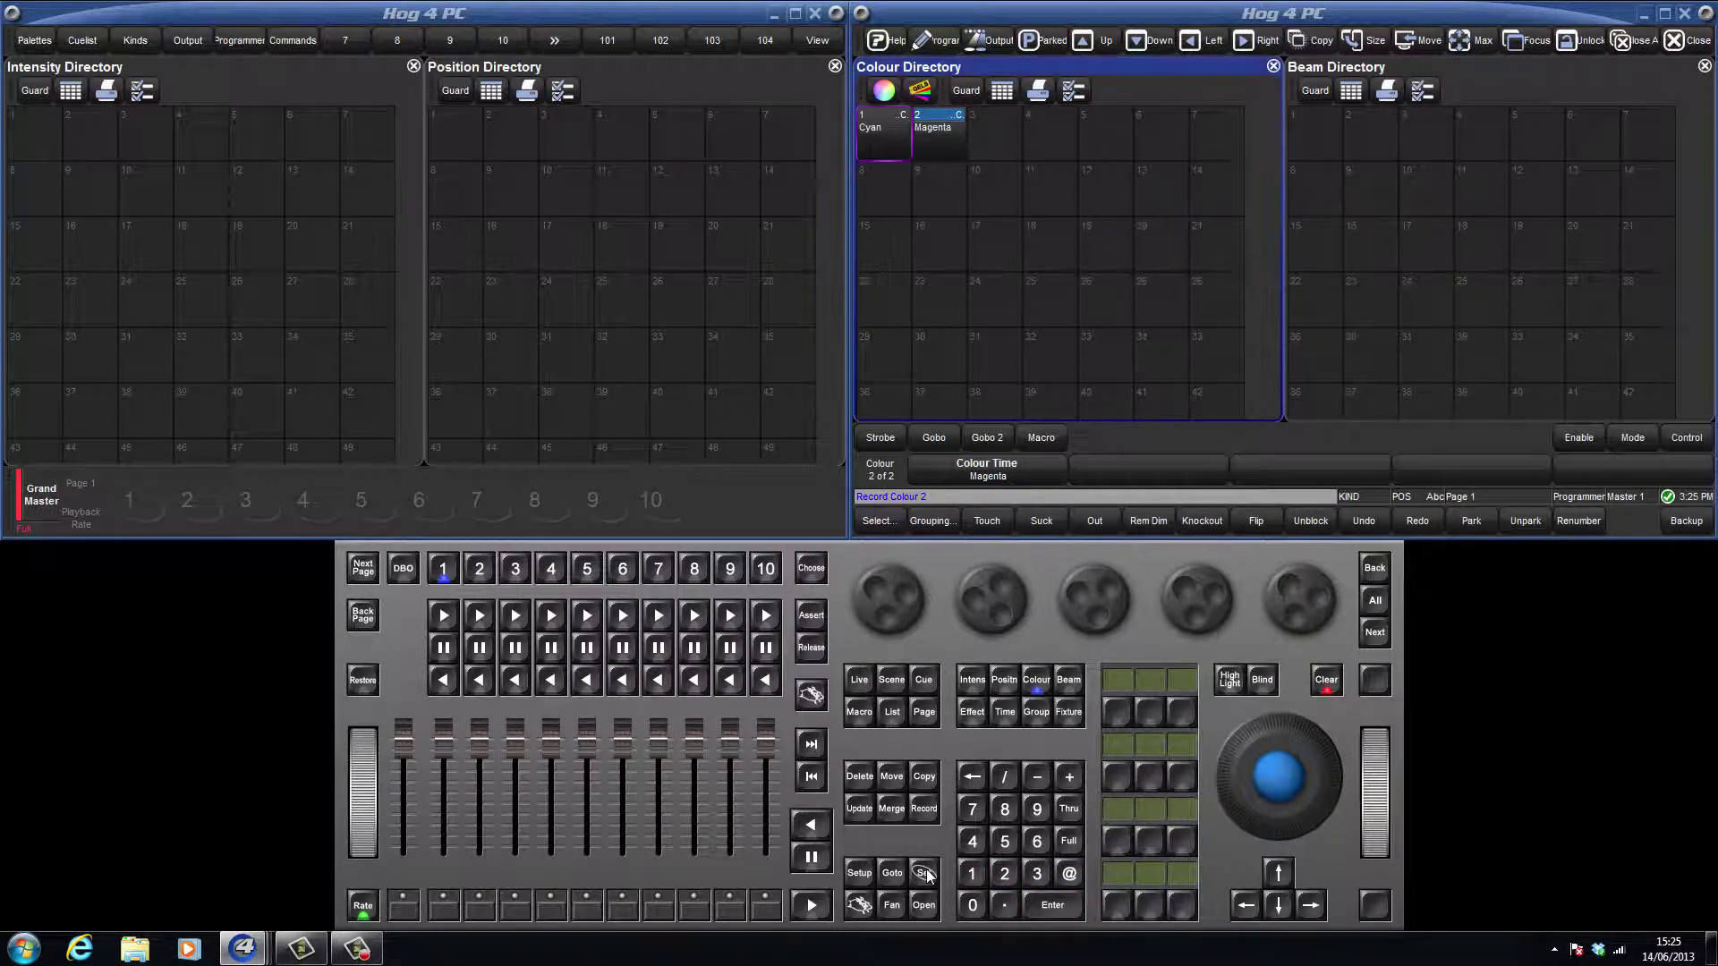
Clear the programmer, check the Magenta palette's values, and reselect fixture 31.
click(1328, 684)
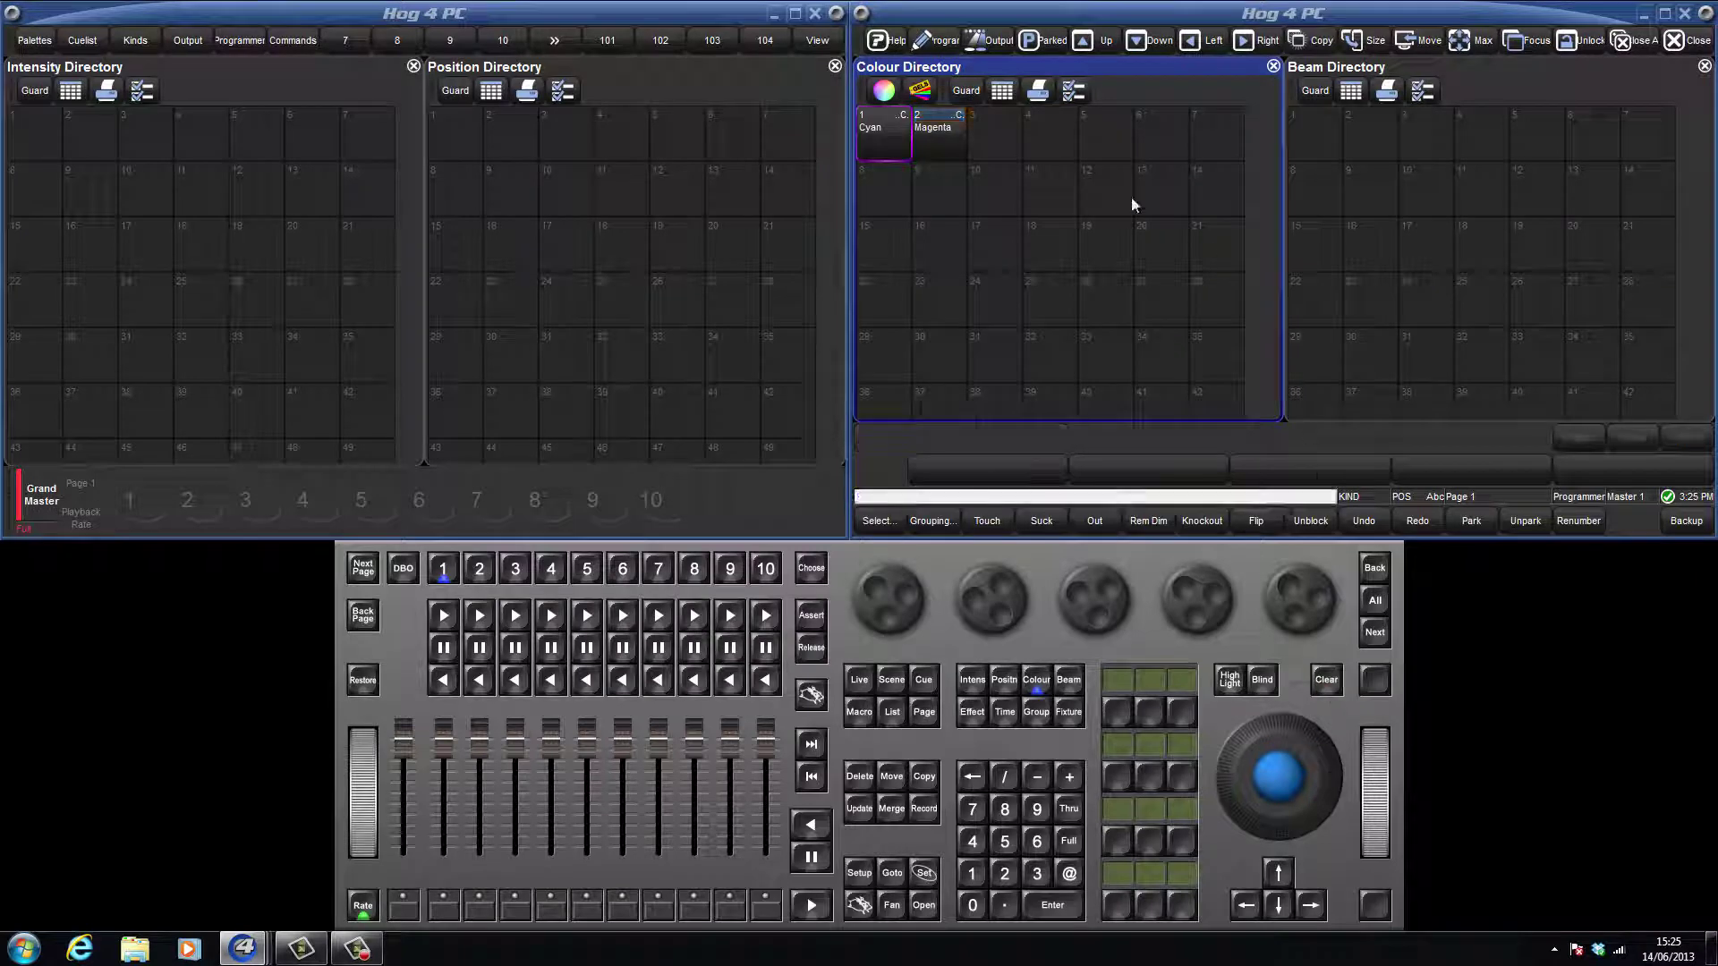
click(932, 134)
click(911, 909)
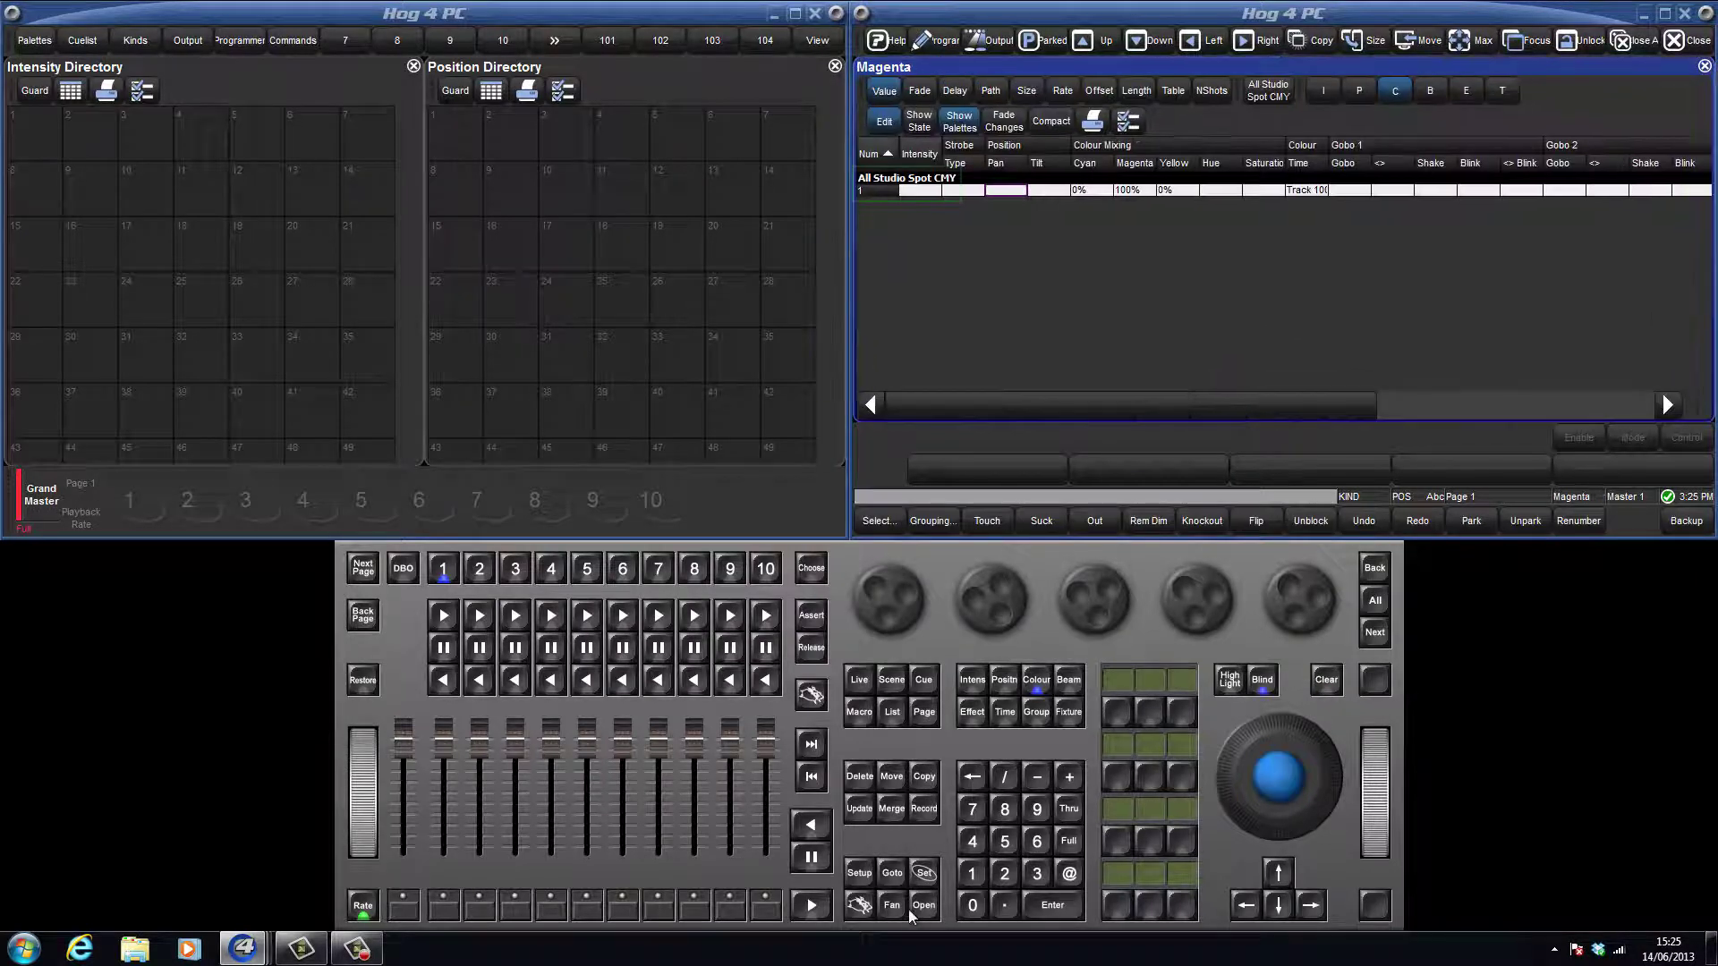
click(1327, 682)
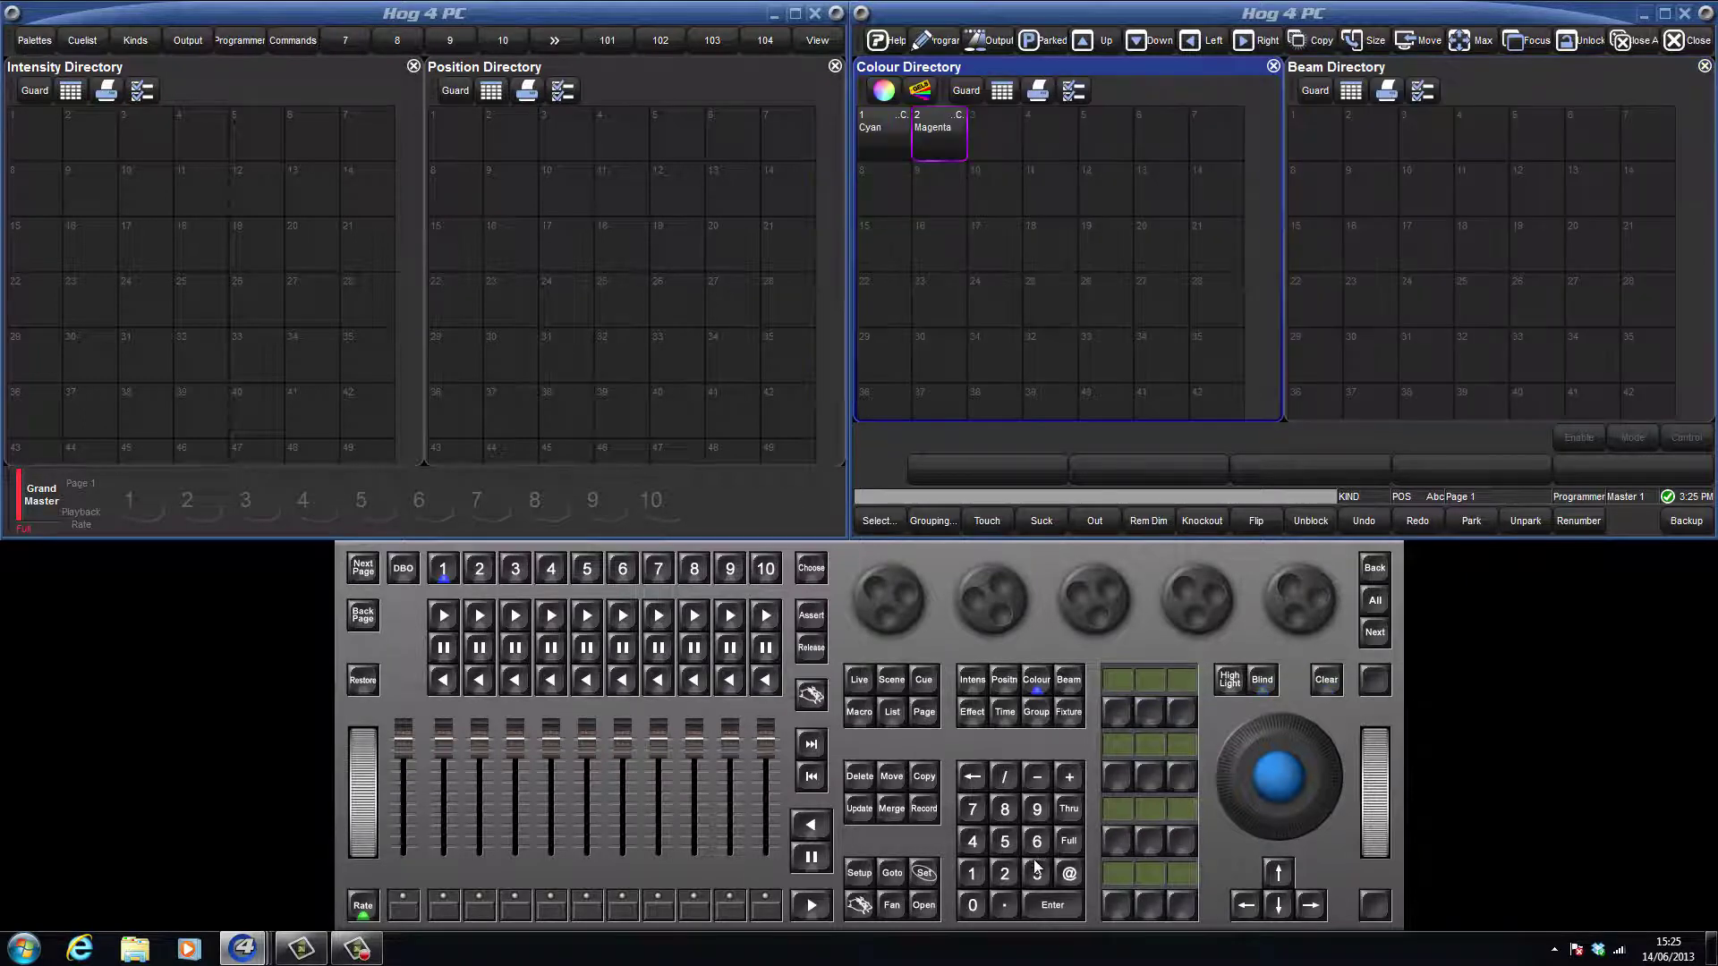
click(974, 875)
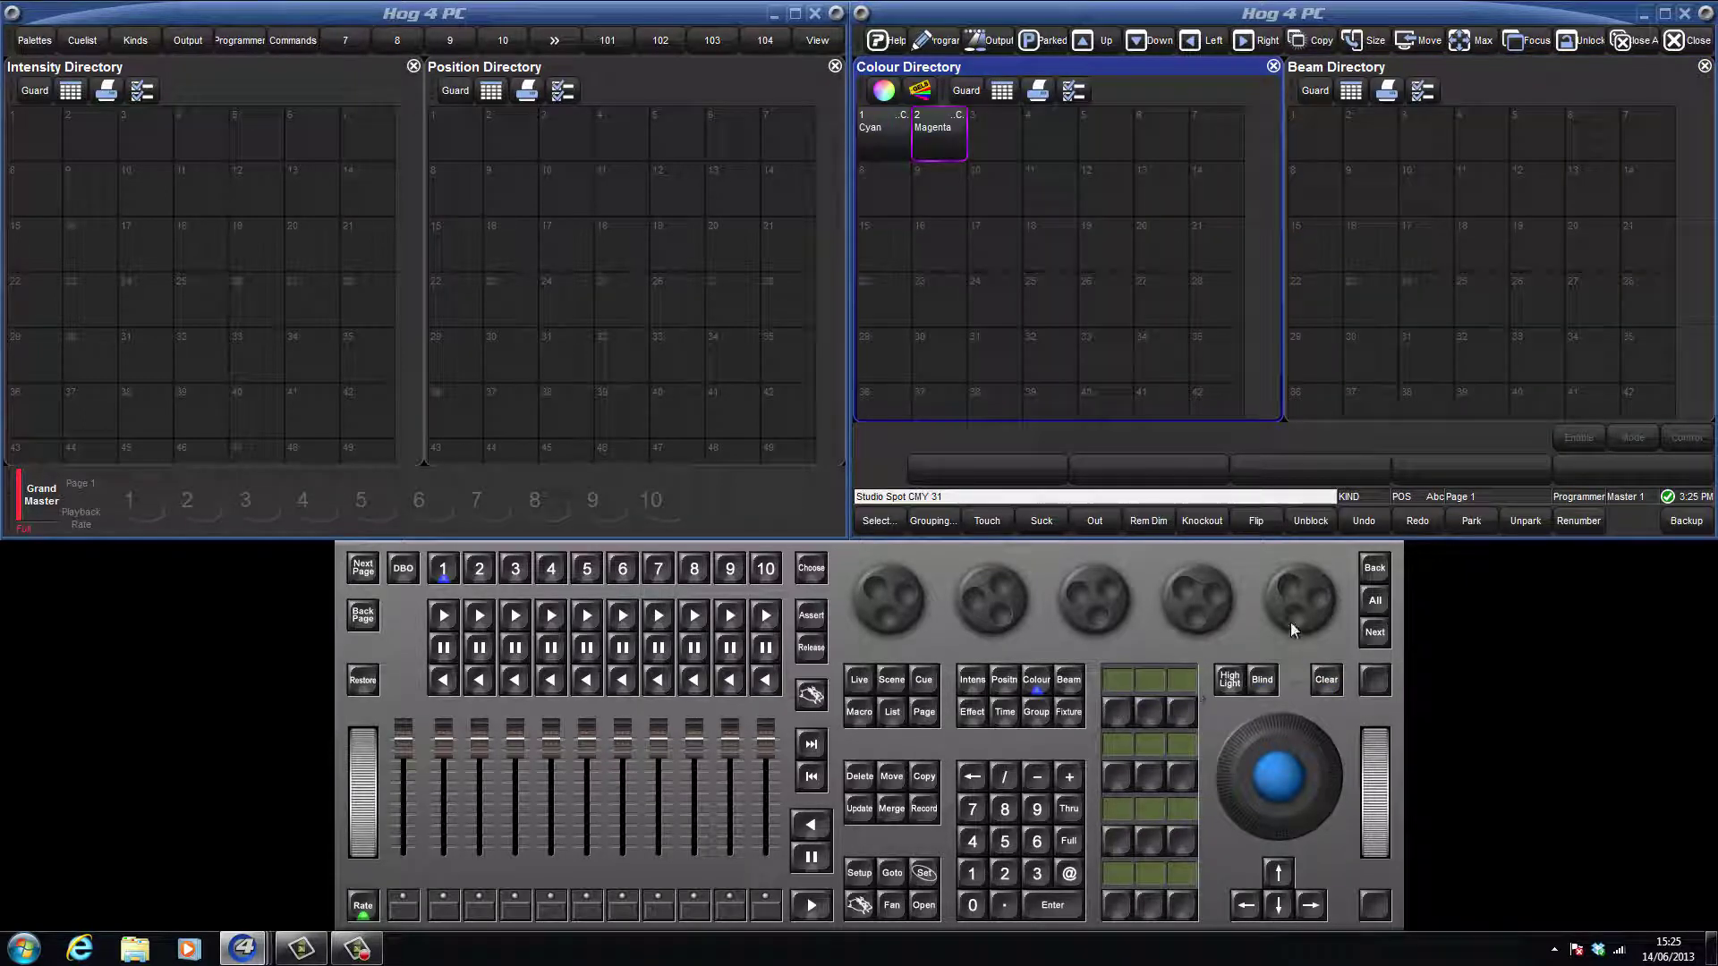
Raise yellow to 100% and record it per fixture into colour palette 3 named 'Yellow'.
drag(1289, 599, 1280, 623)
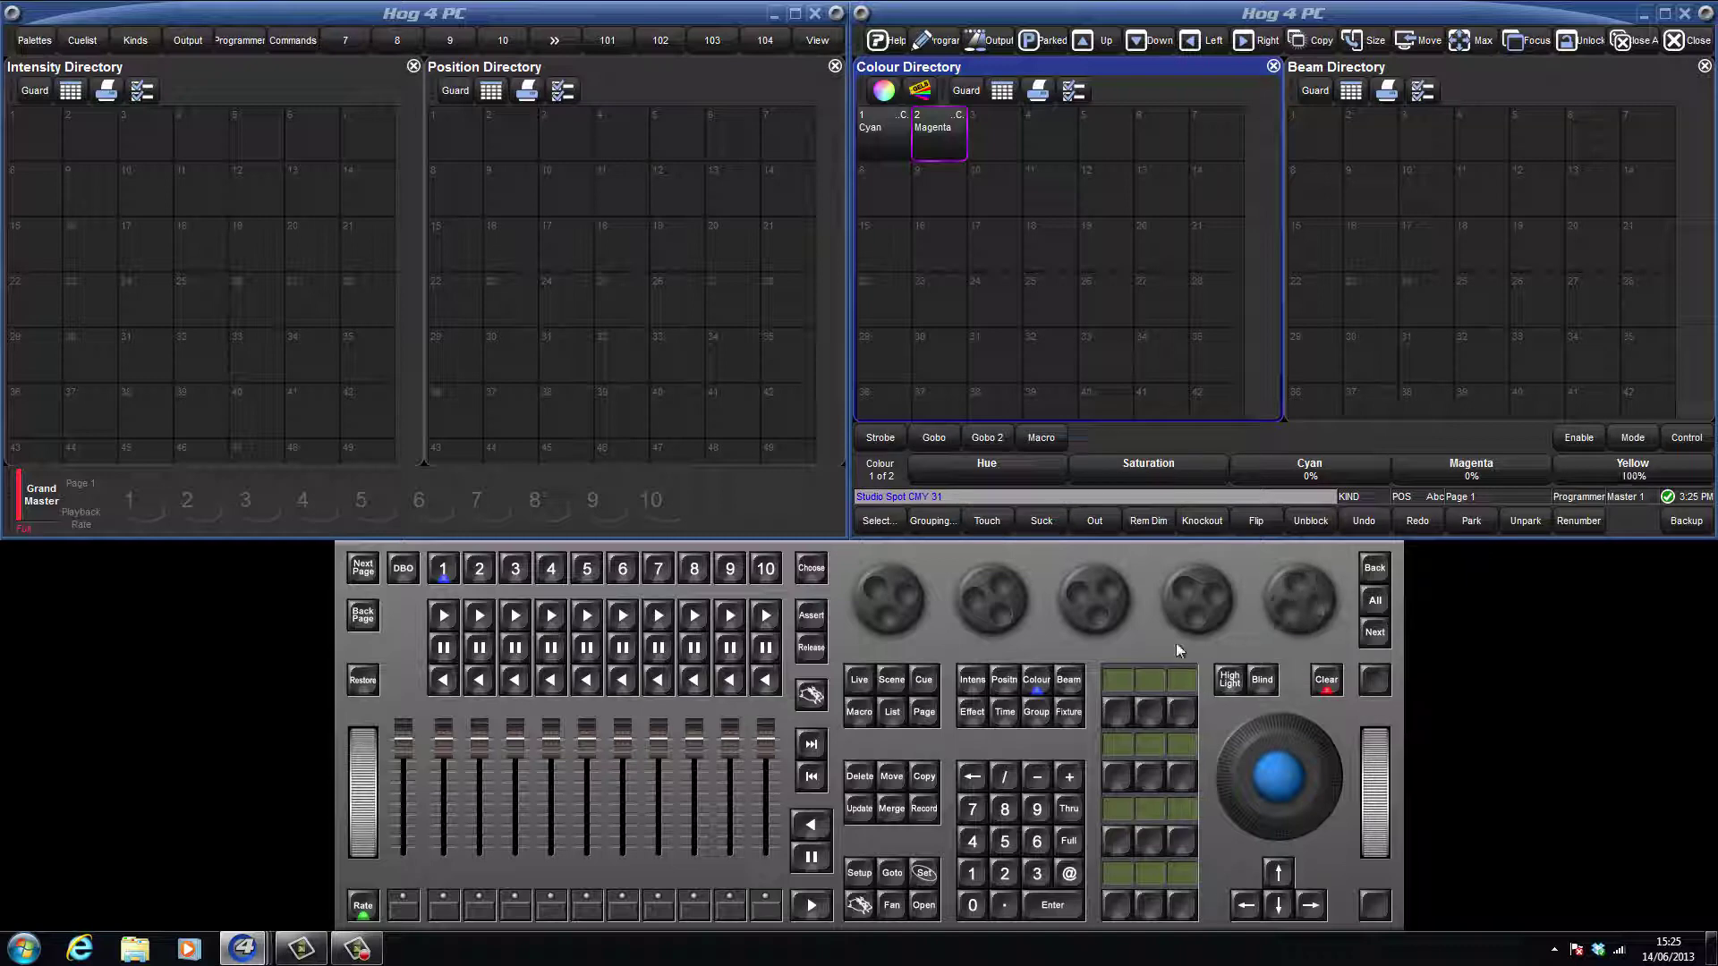
click(924, 808)
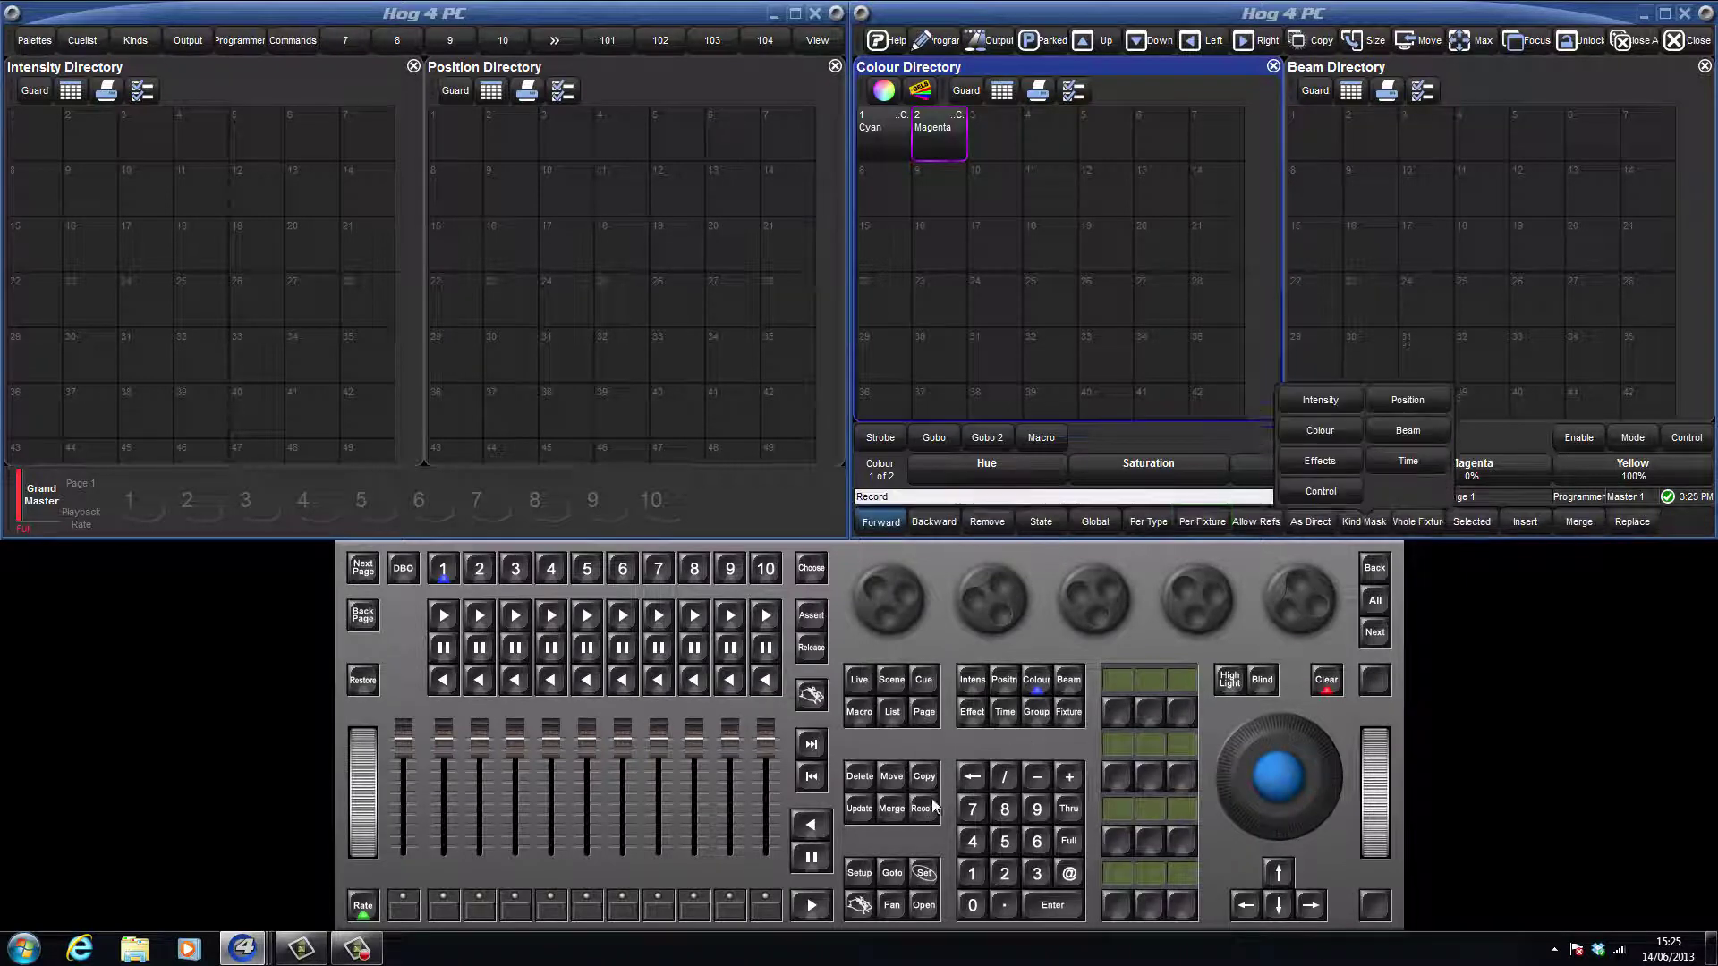
click(1207, 515)
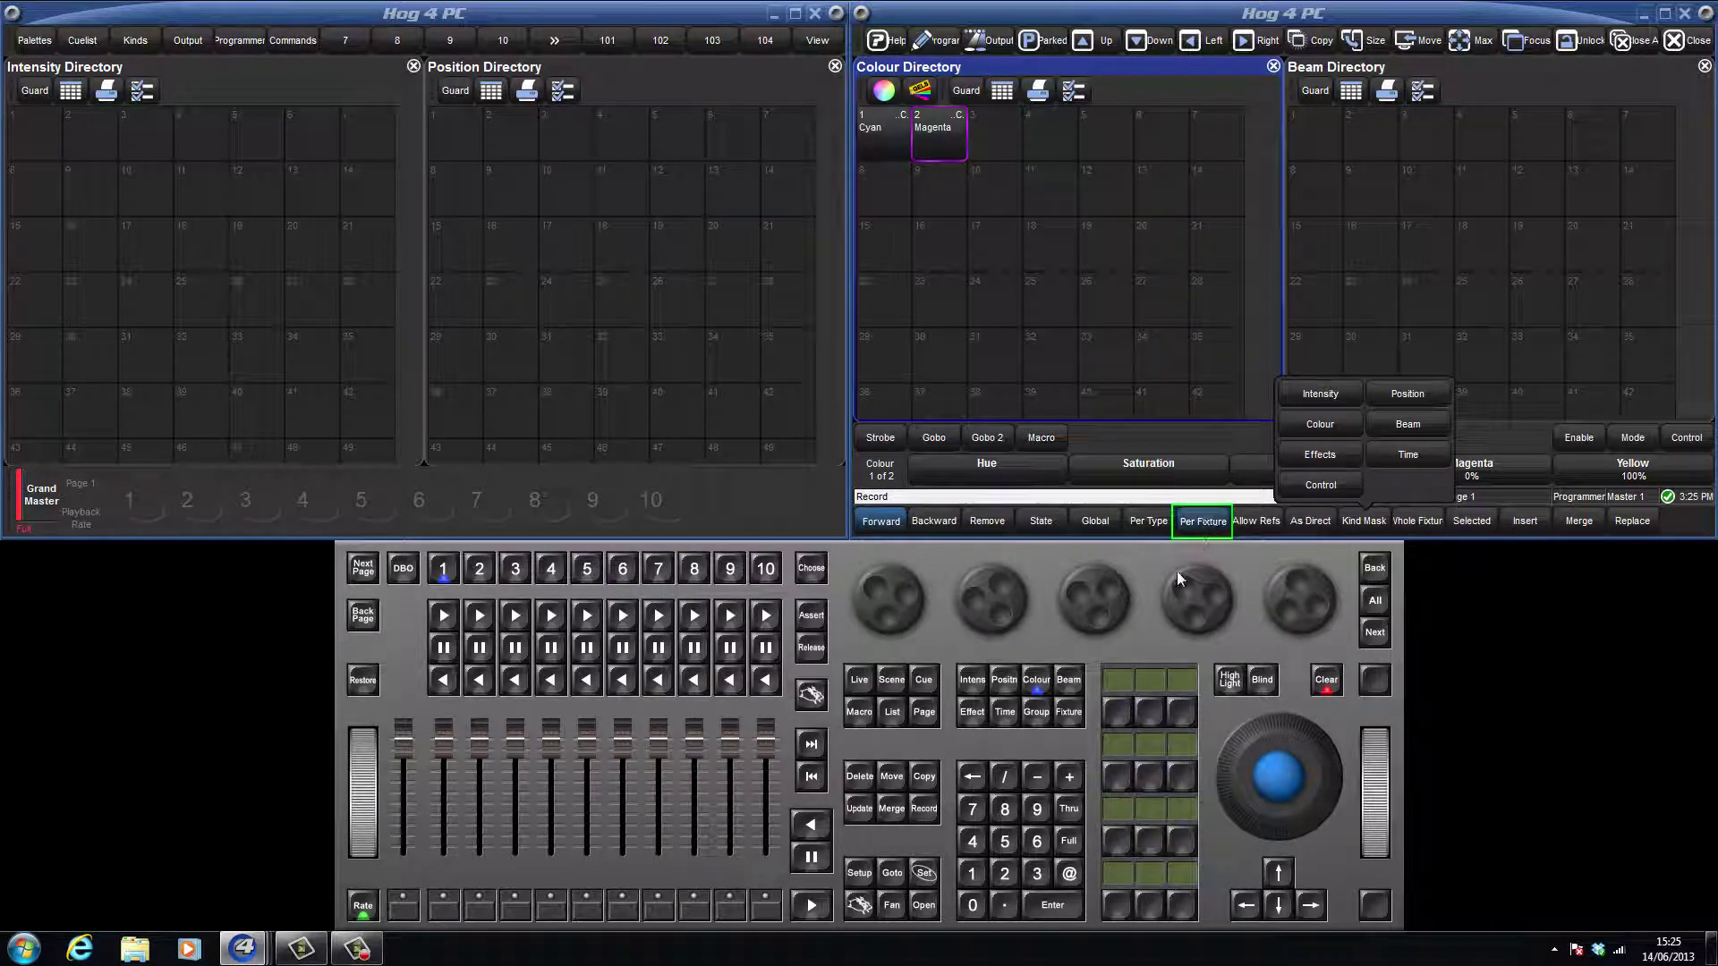
click(1036, 682)
click(1036, 874)
click(1052, 906)
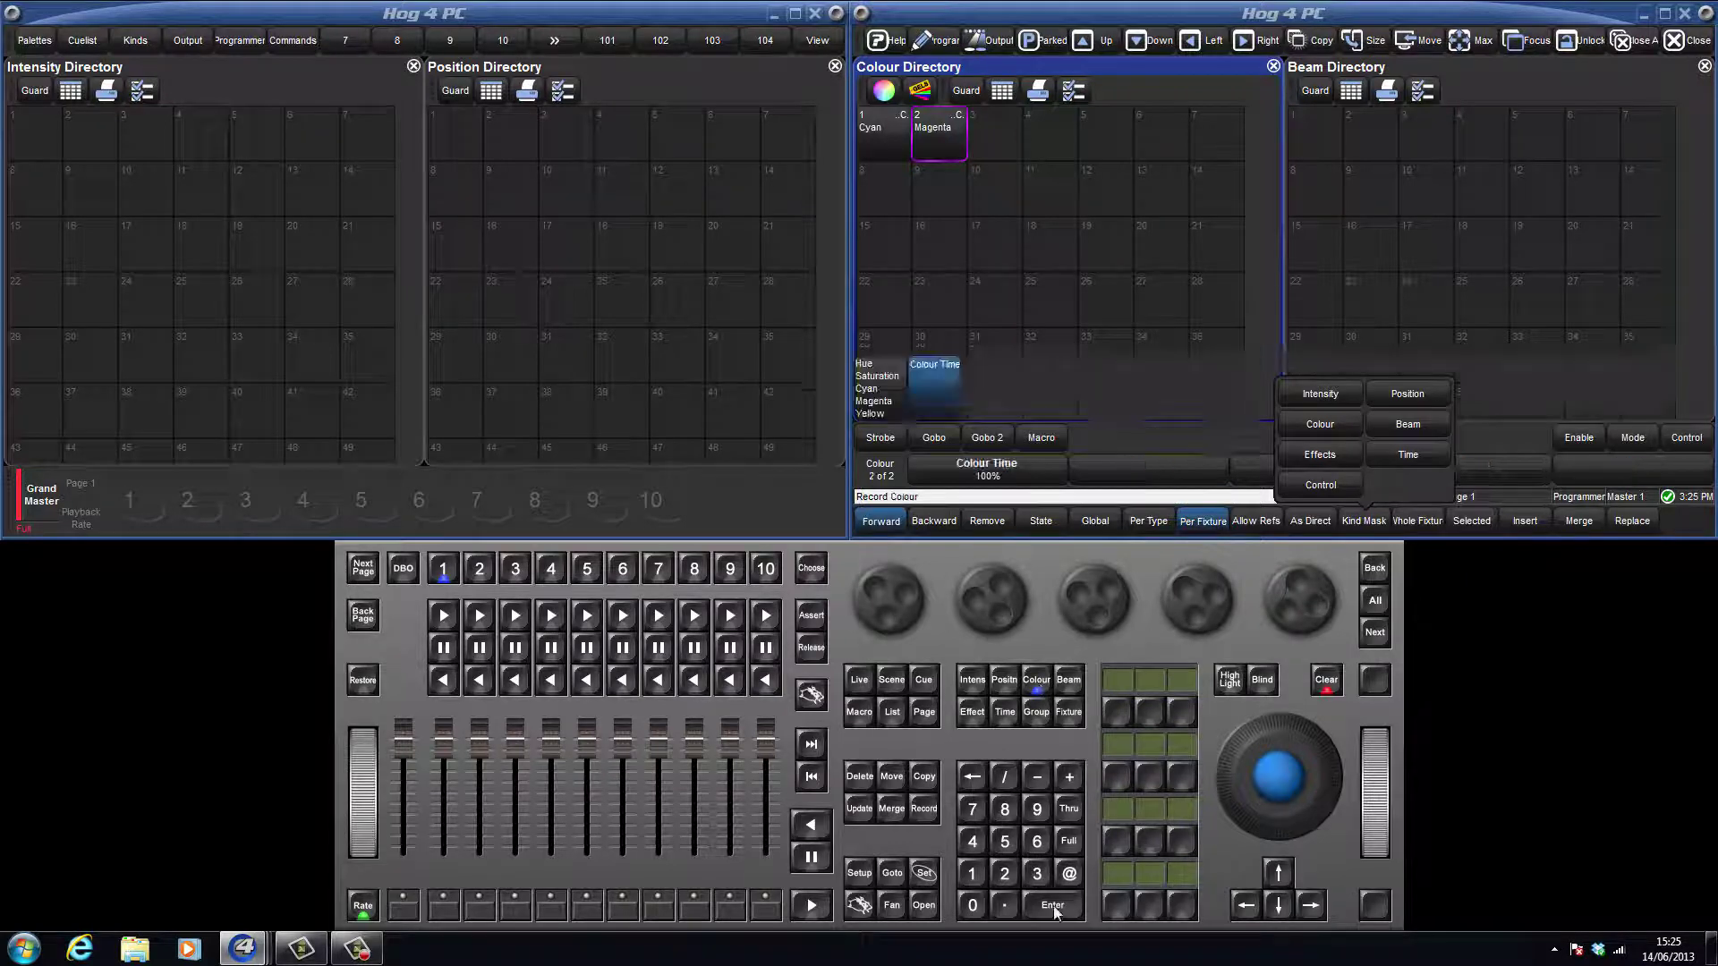
click(925, 874)
text(Yellow)
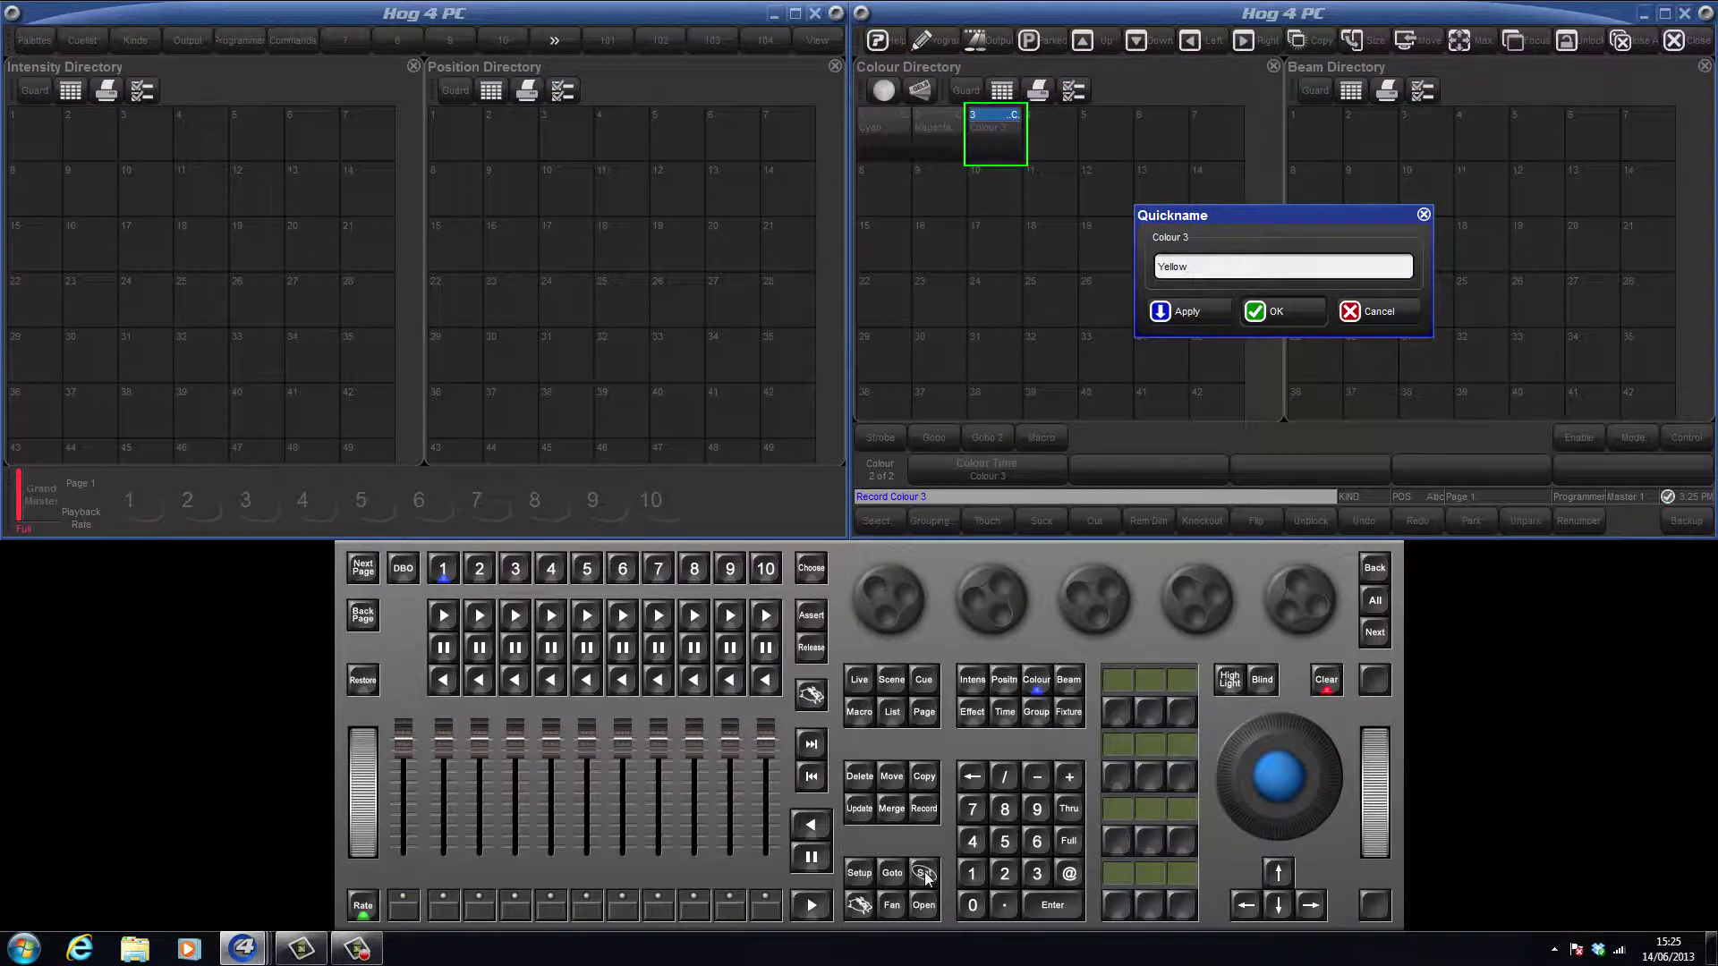
key(Return)
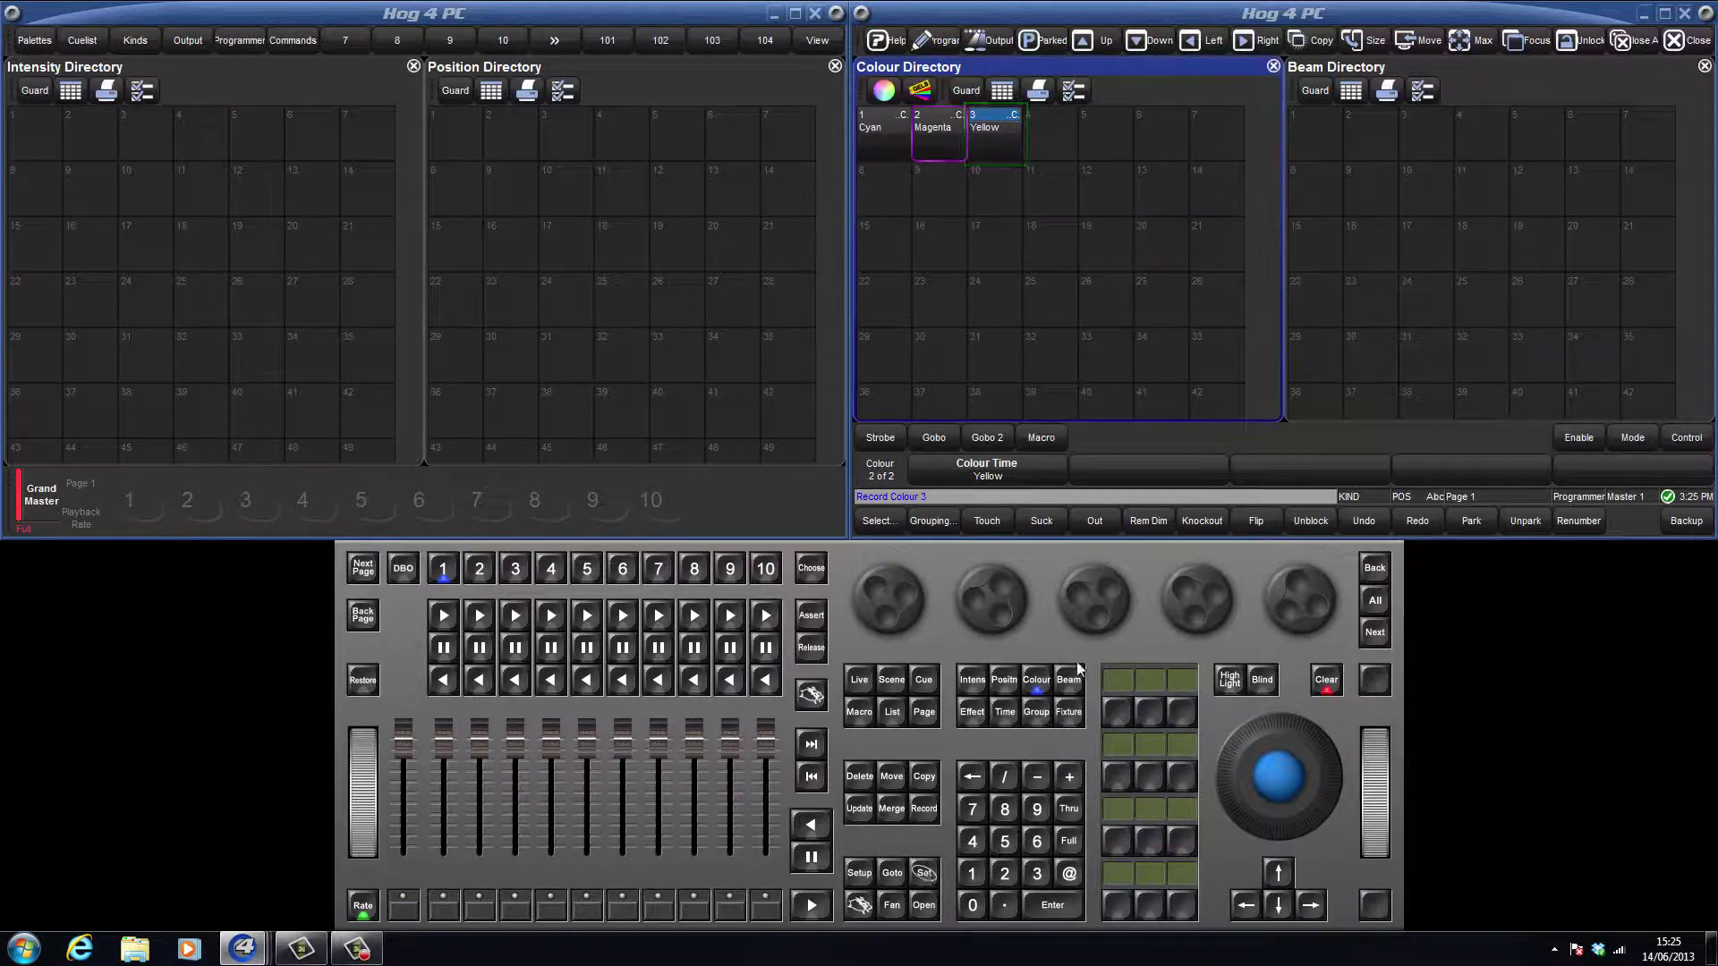
Clear the programmer and check the Yellow palette's stored values.
click(1327, 681)
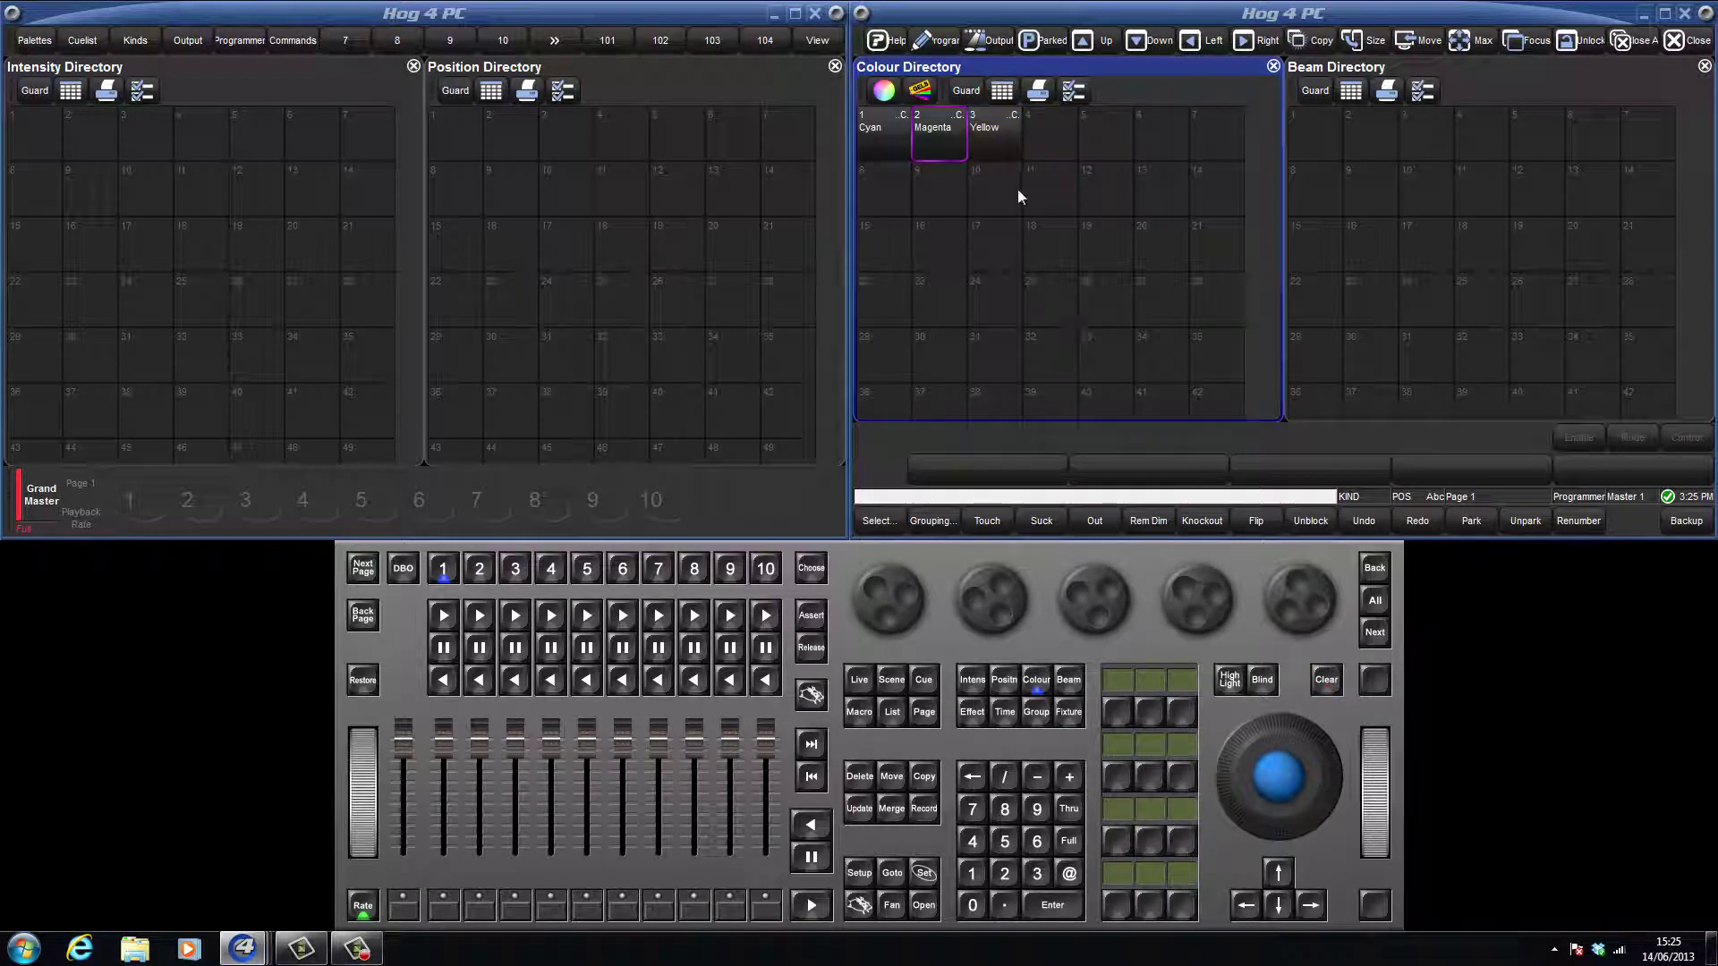
click(923, 904)
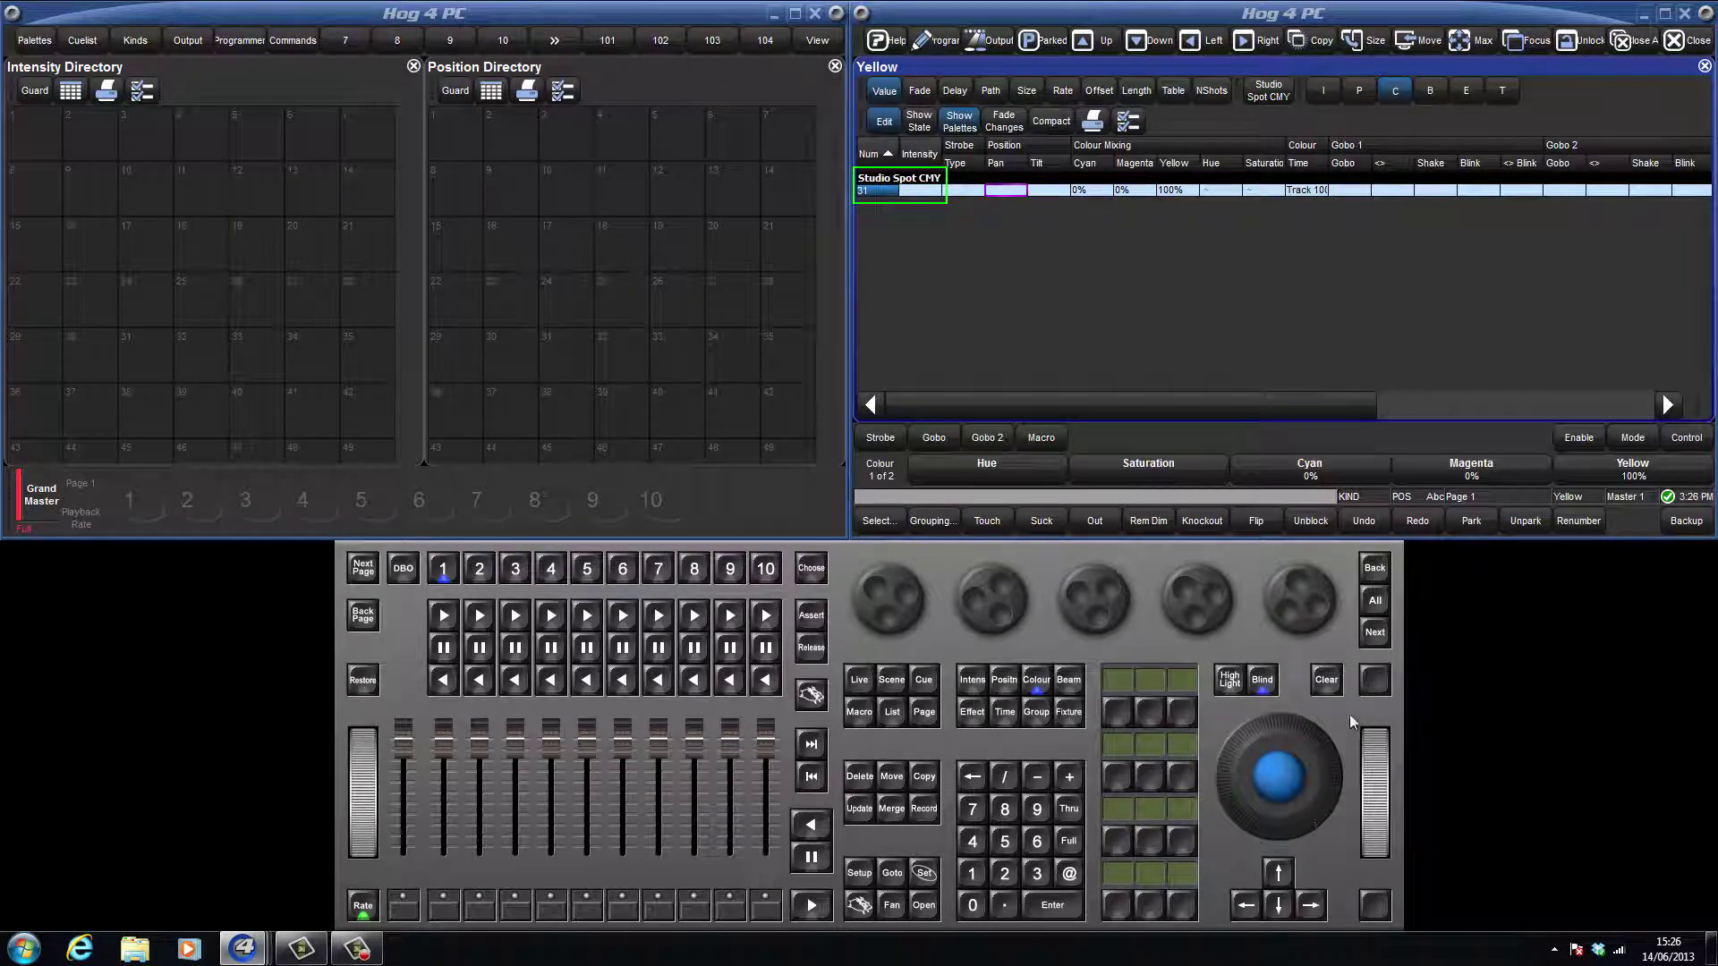
click(1328, 678)
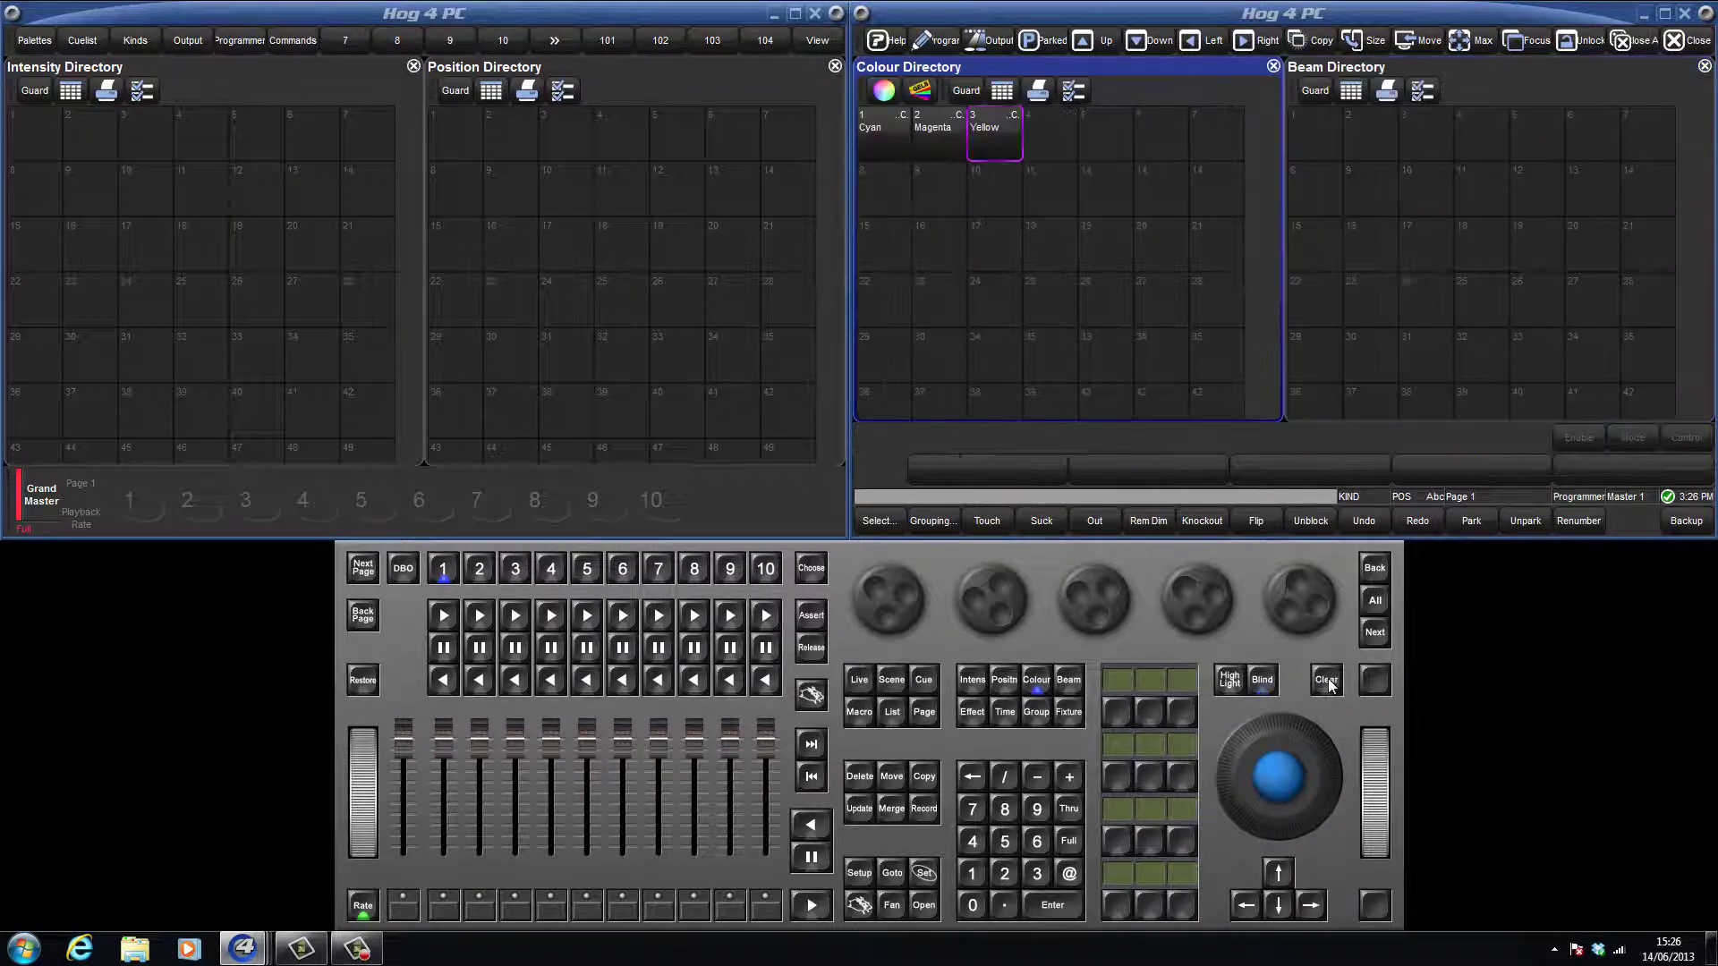
In the Output window, select fixtures 31 Thru 45 and apply the Cyan palette.
click(996, 41)
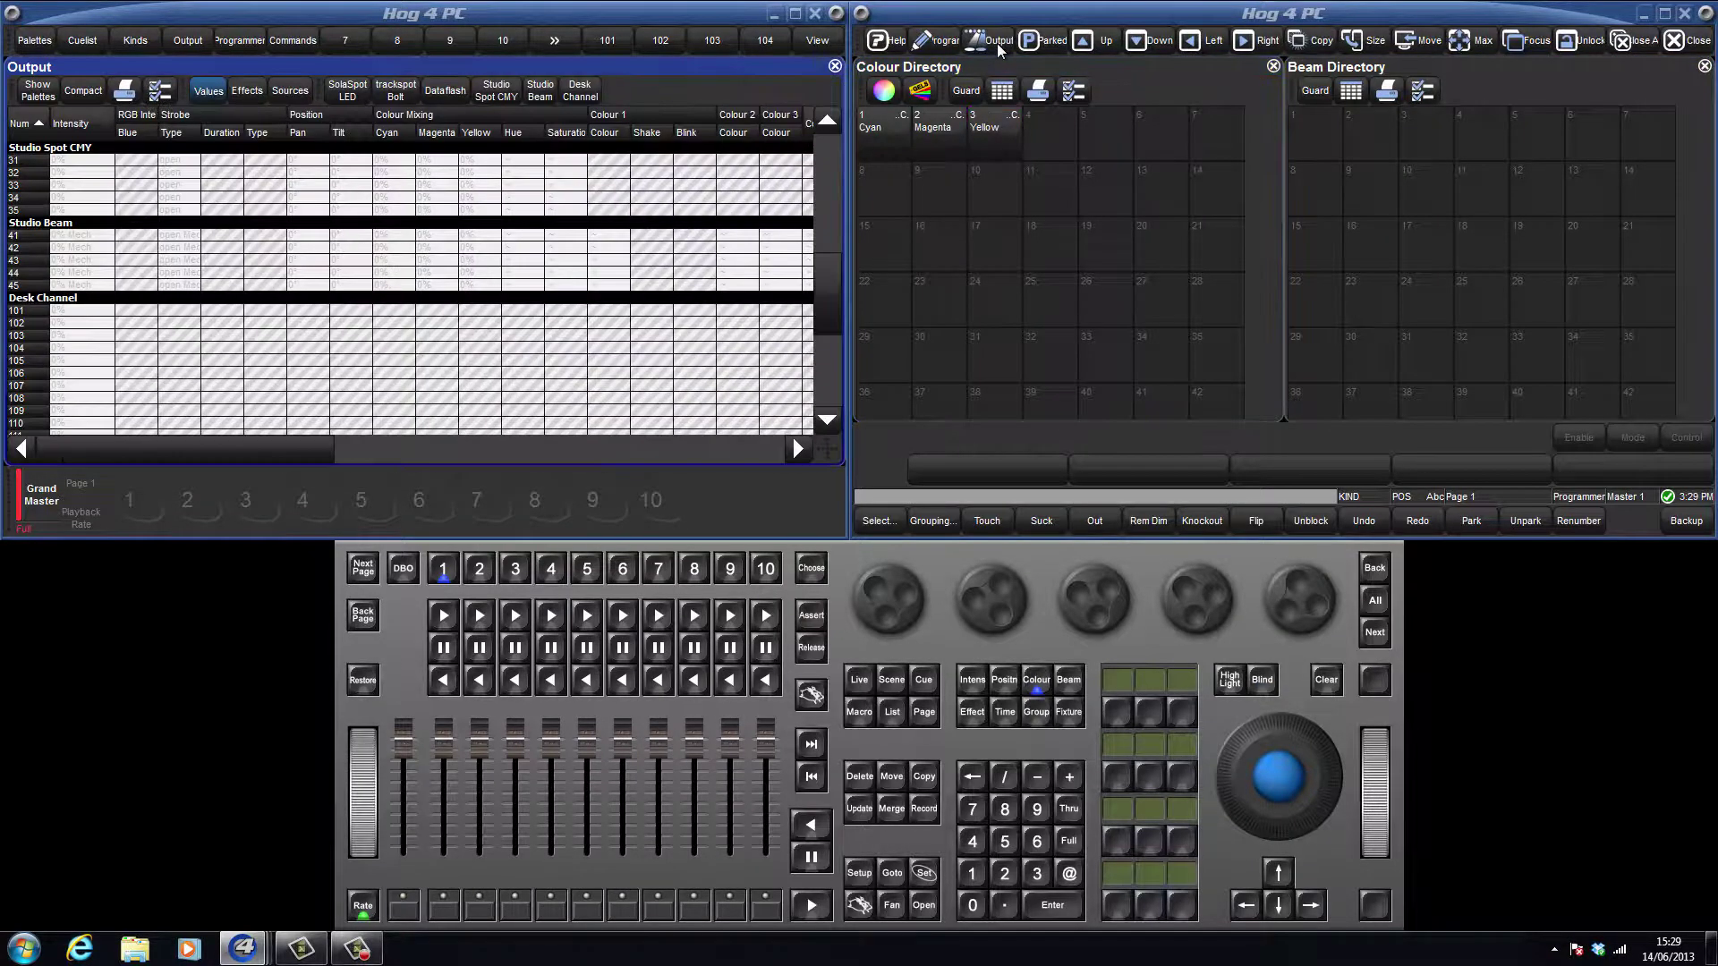
click(1036, 874)
click(972, 873)
click(1069, 808)
click(972, 841)
click(1004, 842)
click(884, 135)
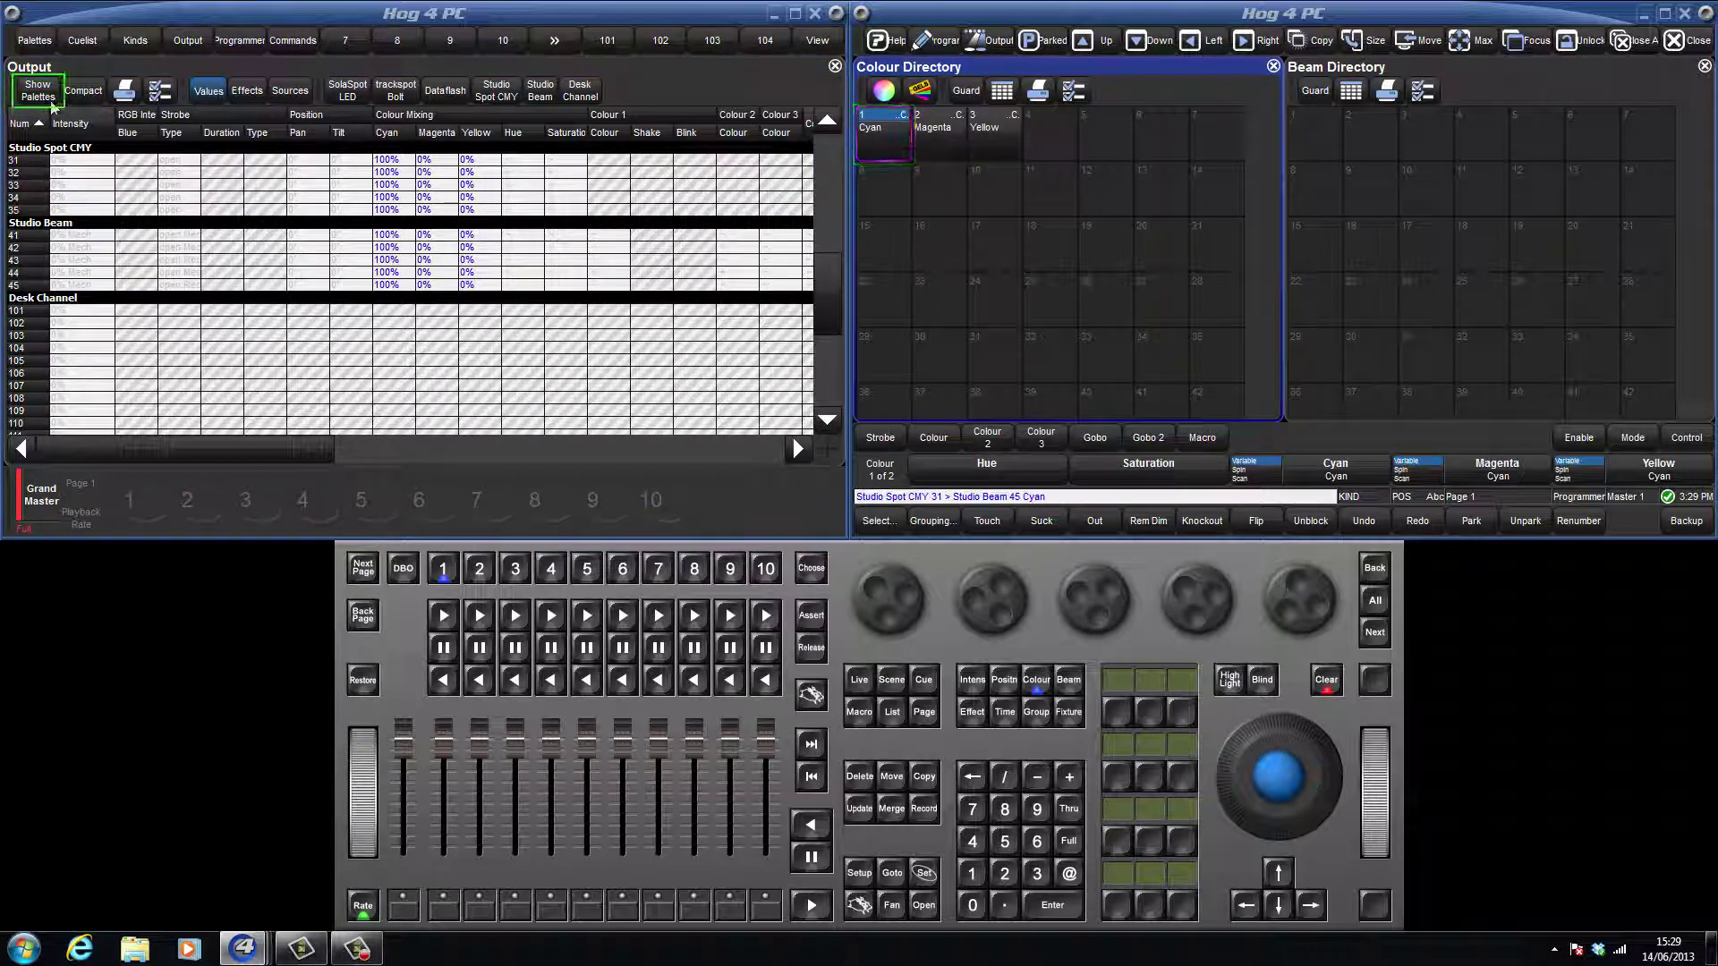
Show palette names, apply Magenta to fixtures 31–35 and Yellow to fixture 31.
click(47, 98)
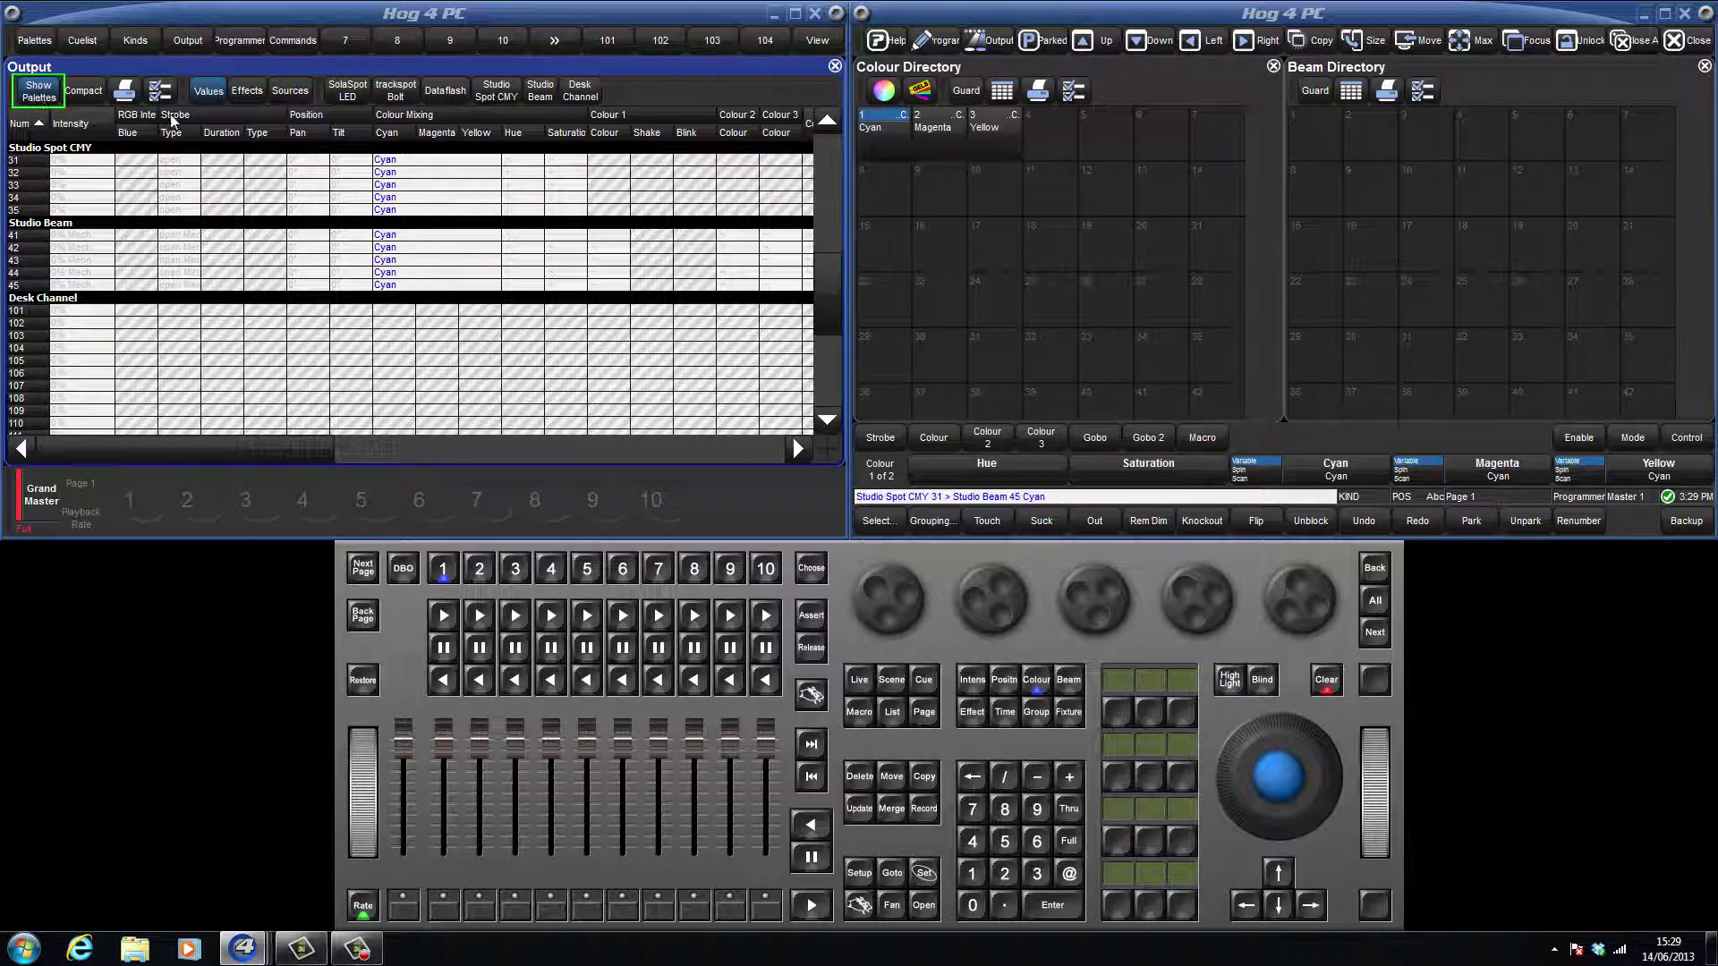
drag(376, 154, 508, 291)
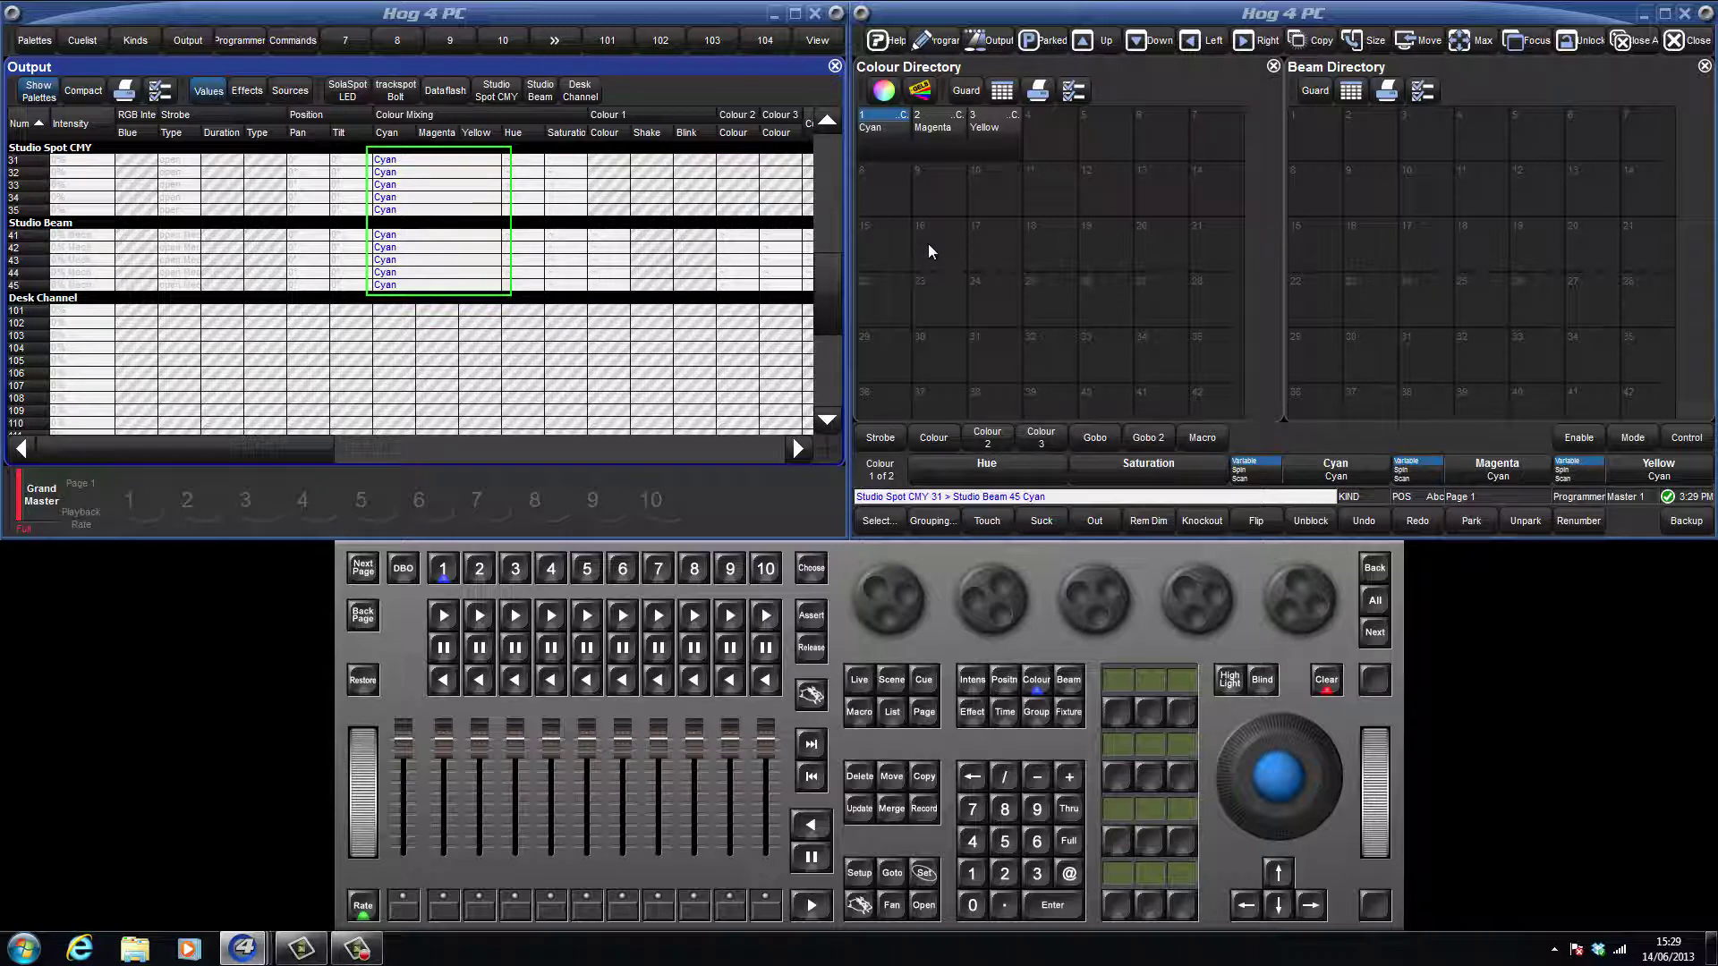
click(942, 148)
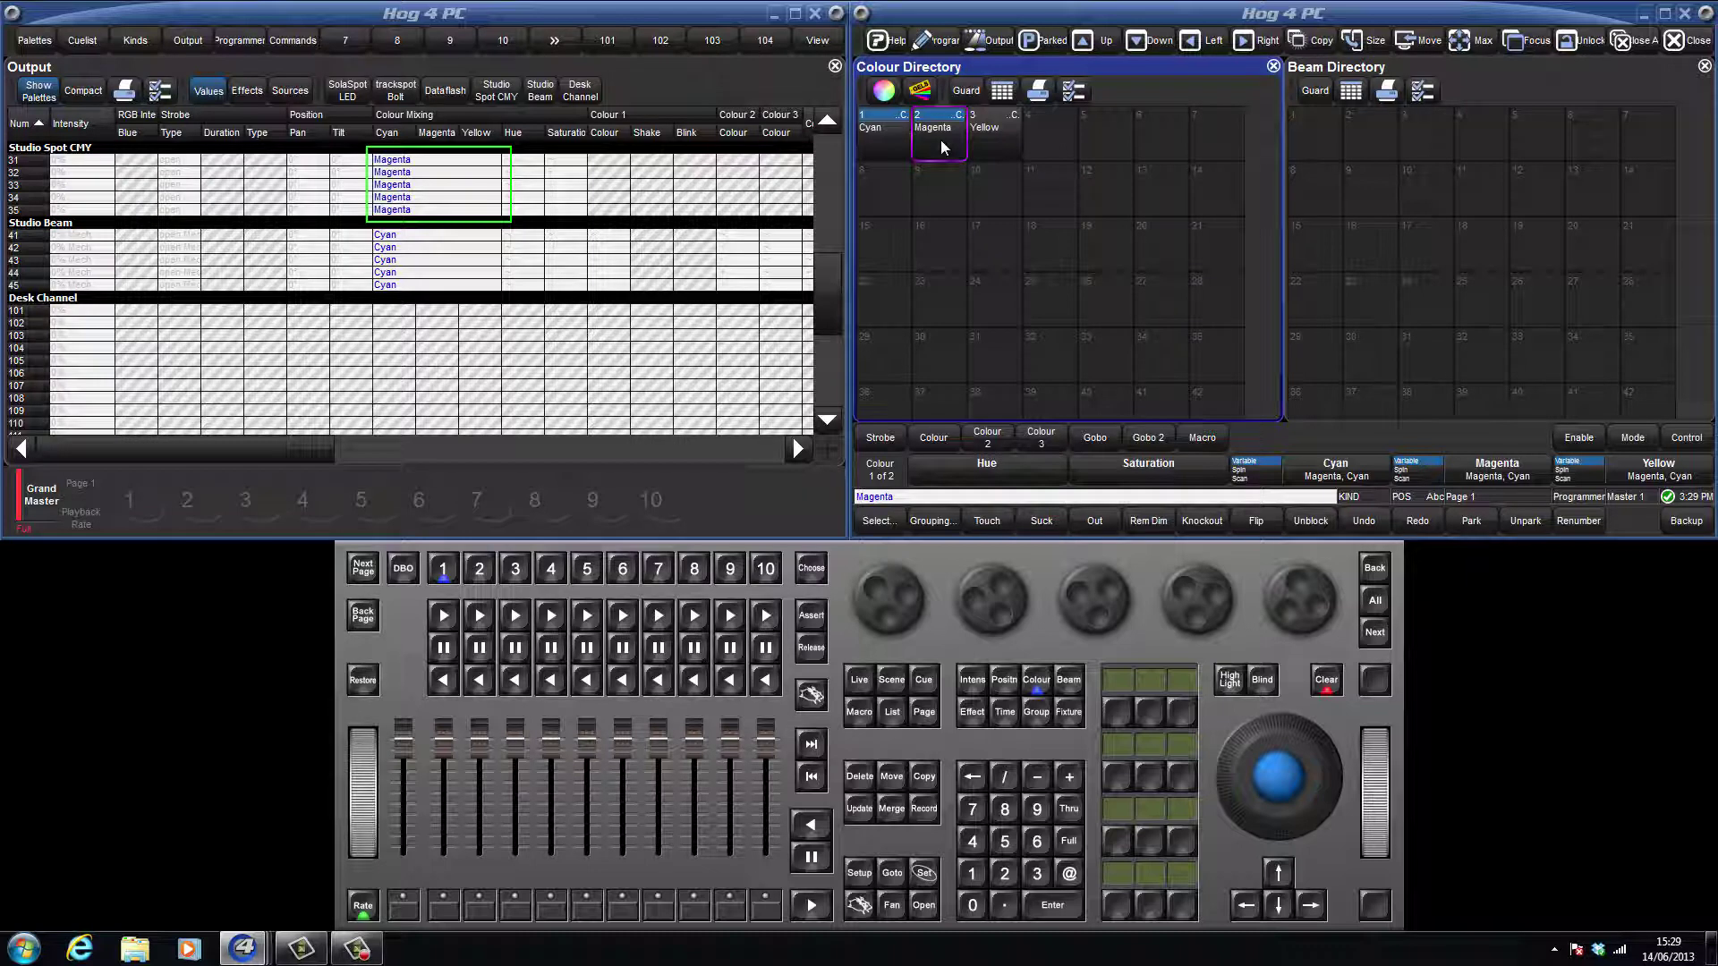
click(988, 144)
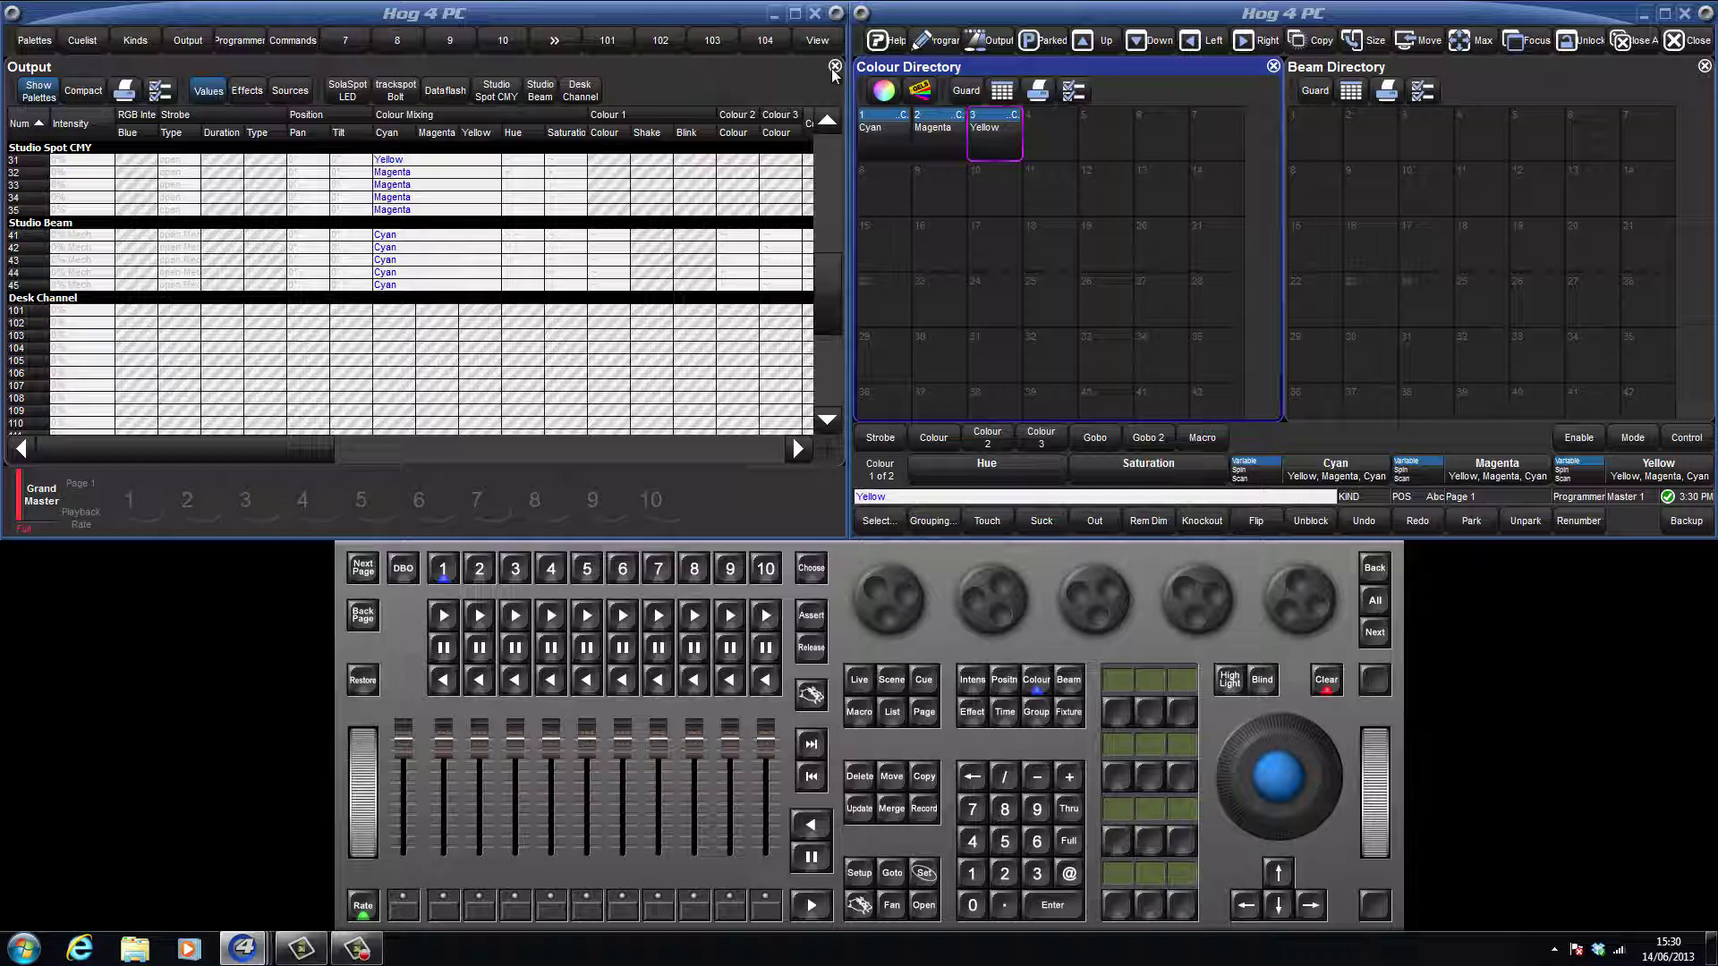
click(833, 67)
Clear the programmer and select fixture Studio Spot CMY 31 on the keypad.
click(1327, 687)
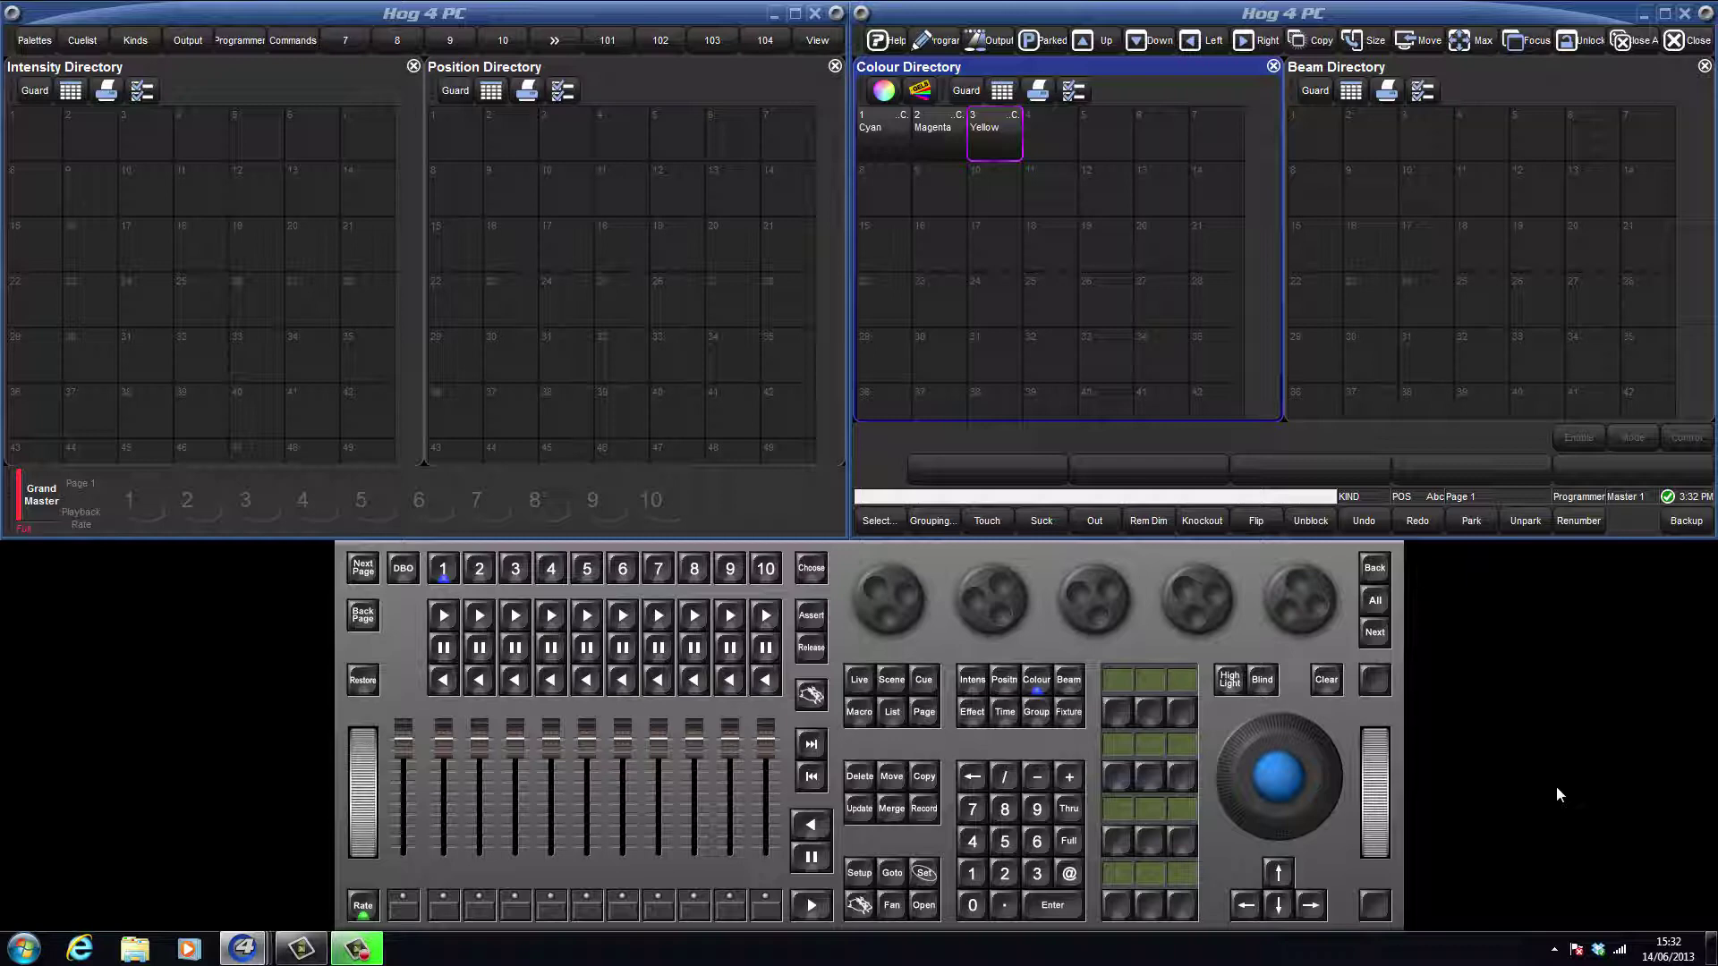
click(1034, 876)
click(972, 873)
click(1034, 904)
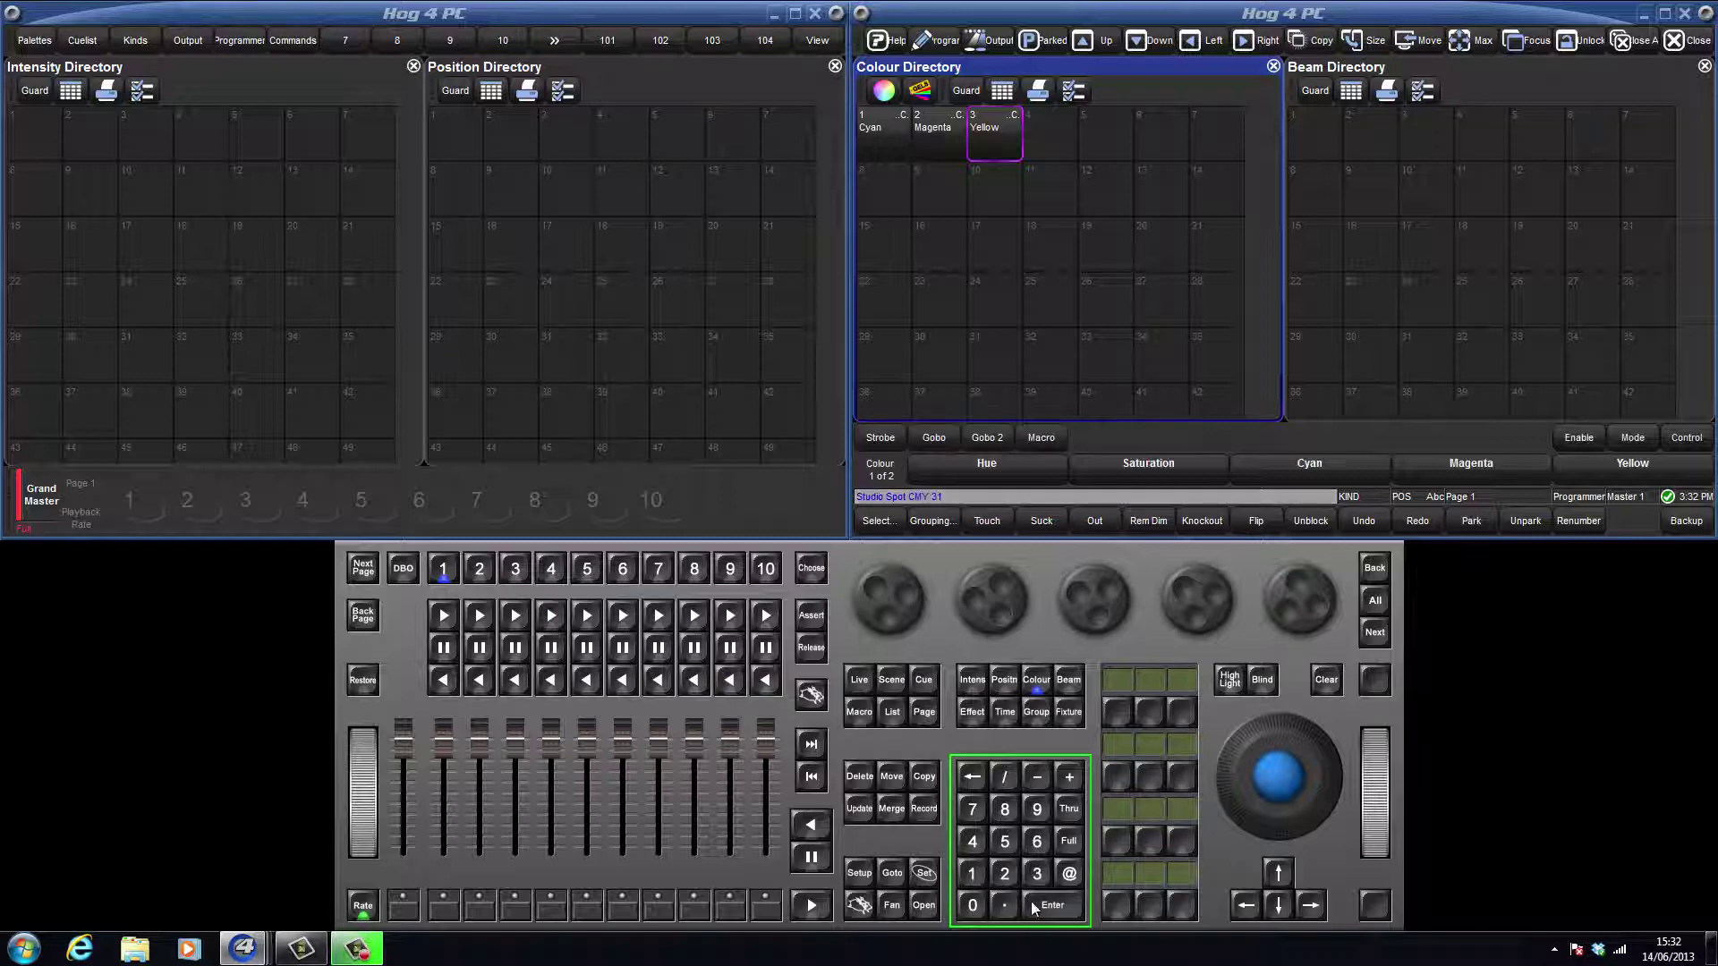
Load position and beam parameters, set Iris to 100% on Beam page 2, and start recording.
click(1004, 680)
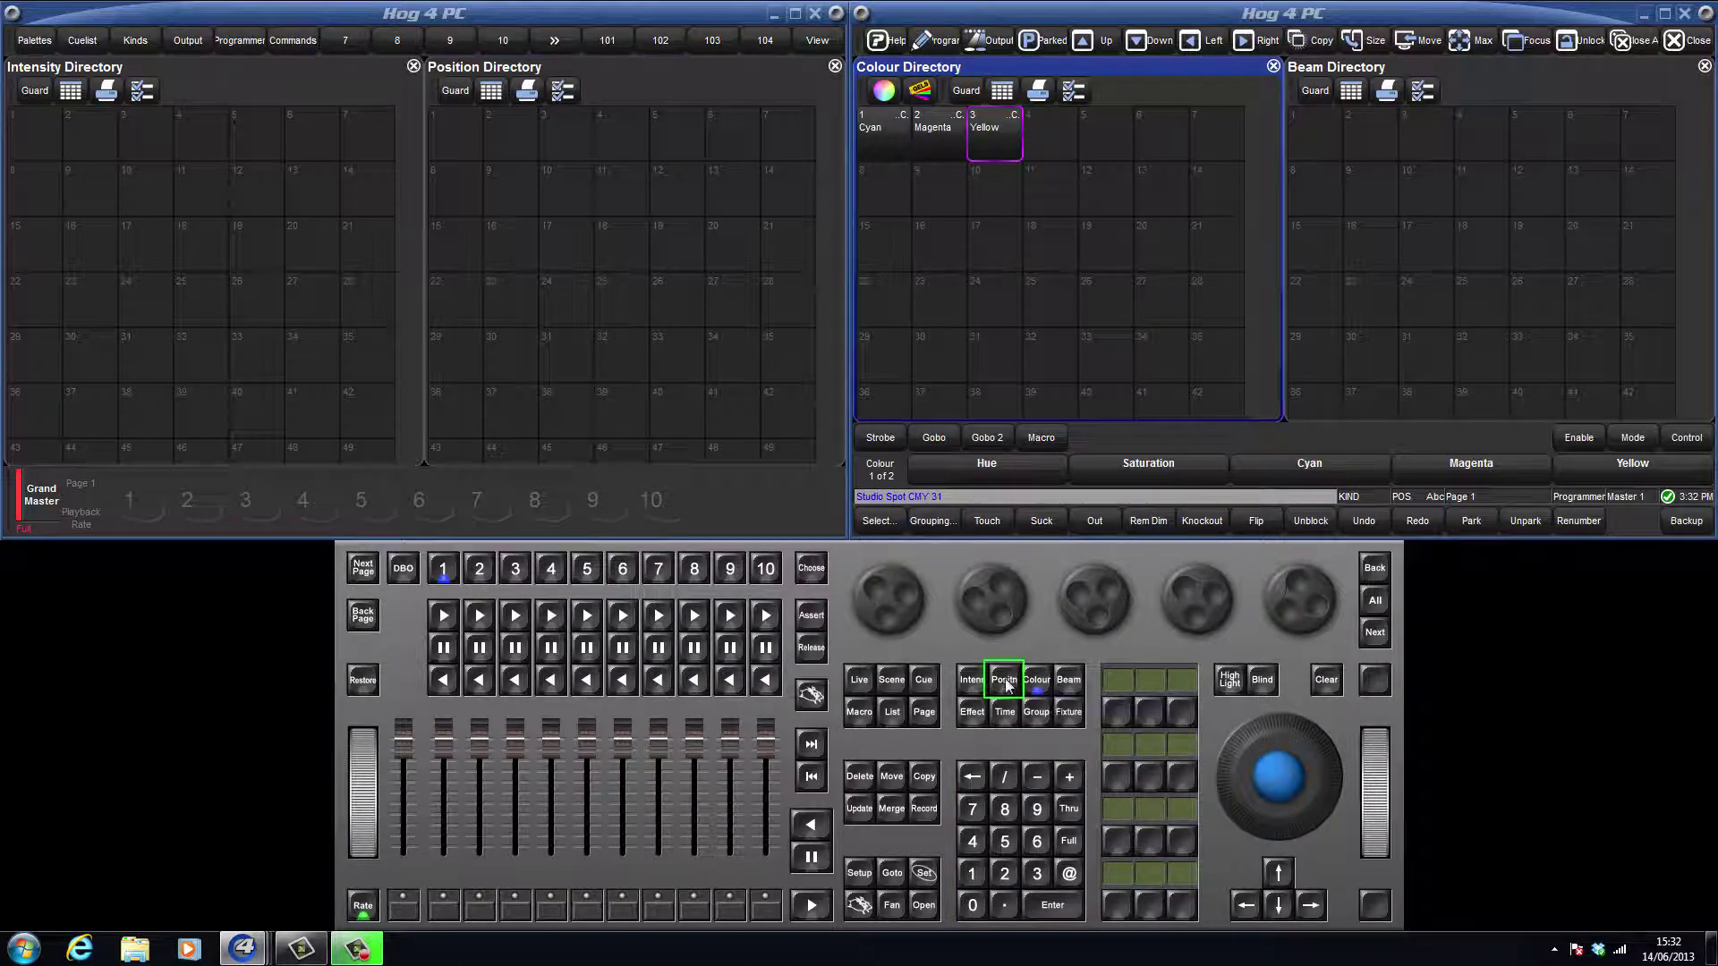
click(1067, 680)
click(1068, 680)
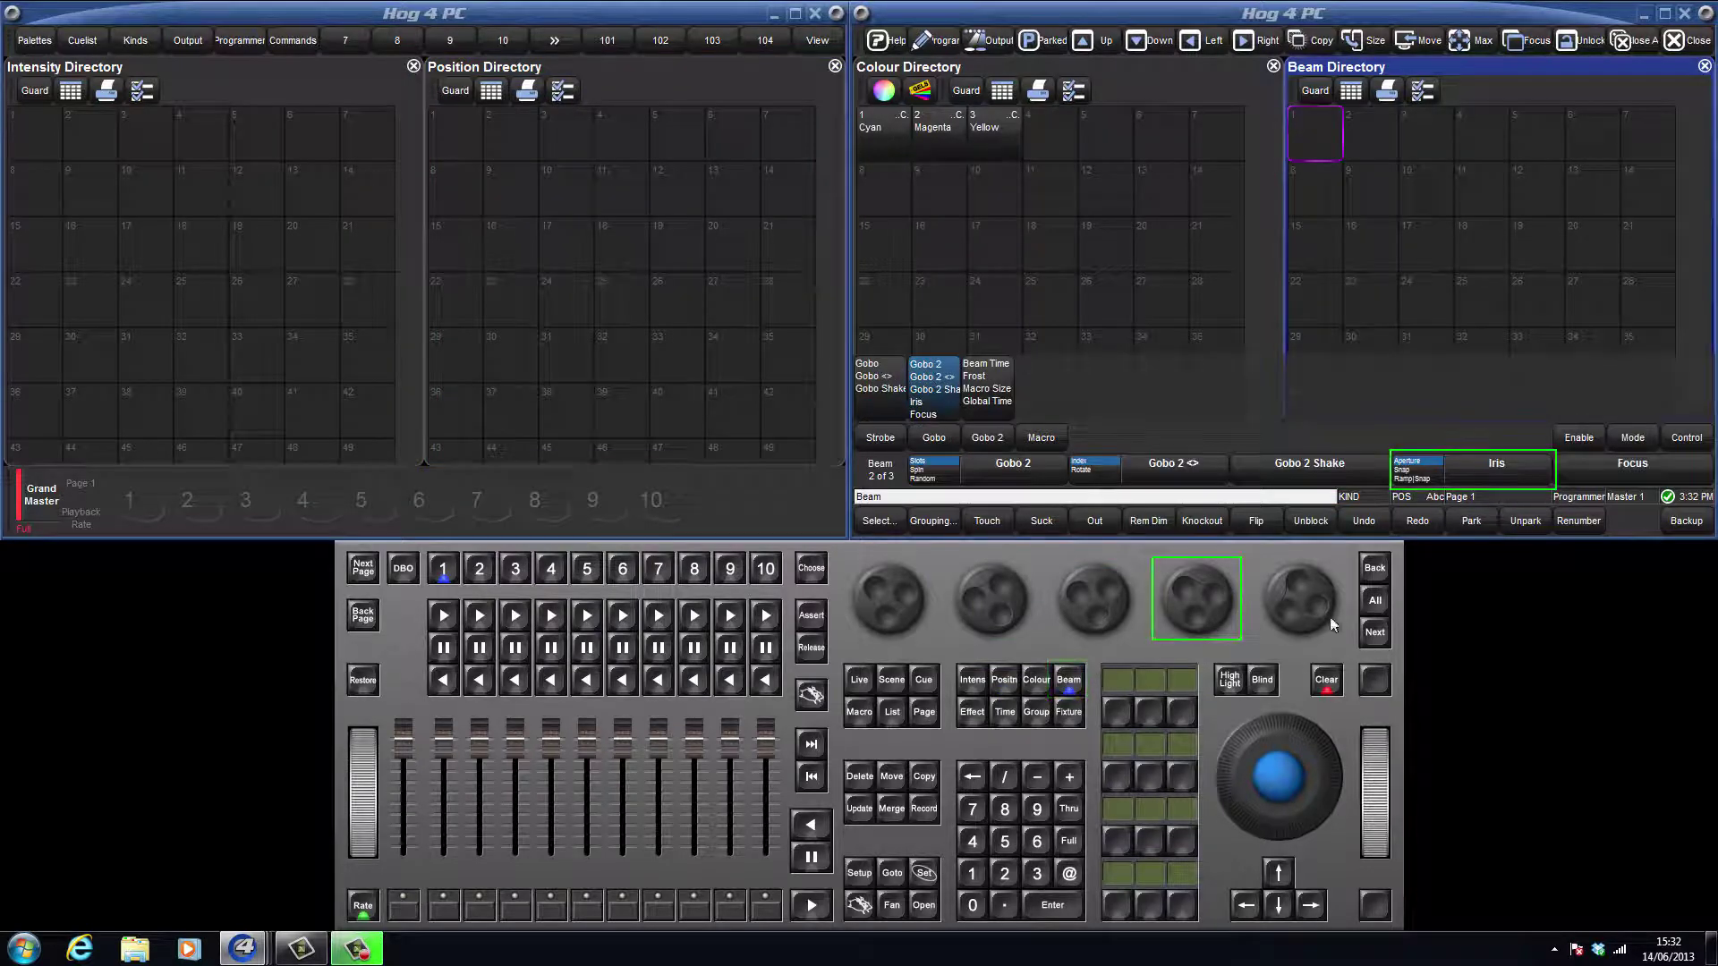
scroll(1194, 615, up, 3)
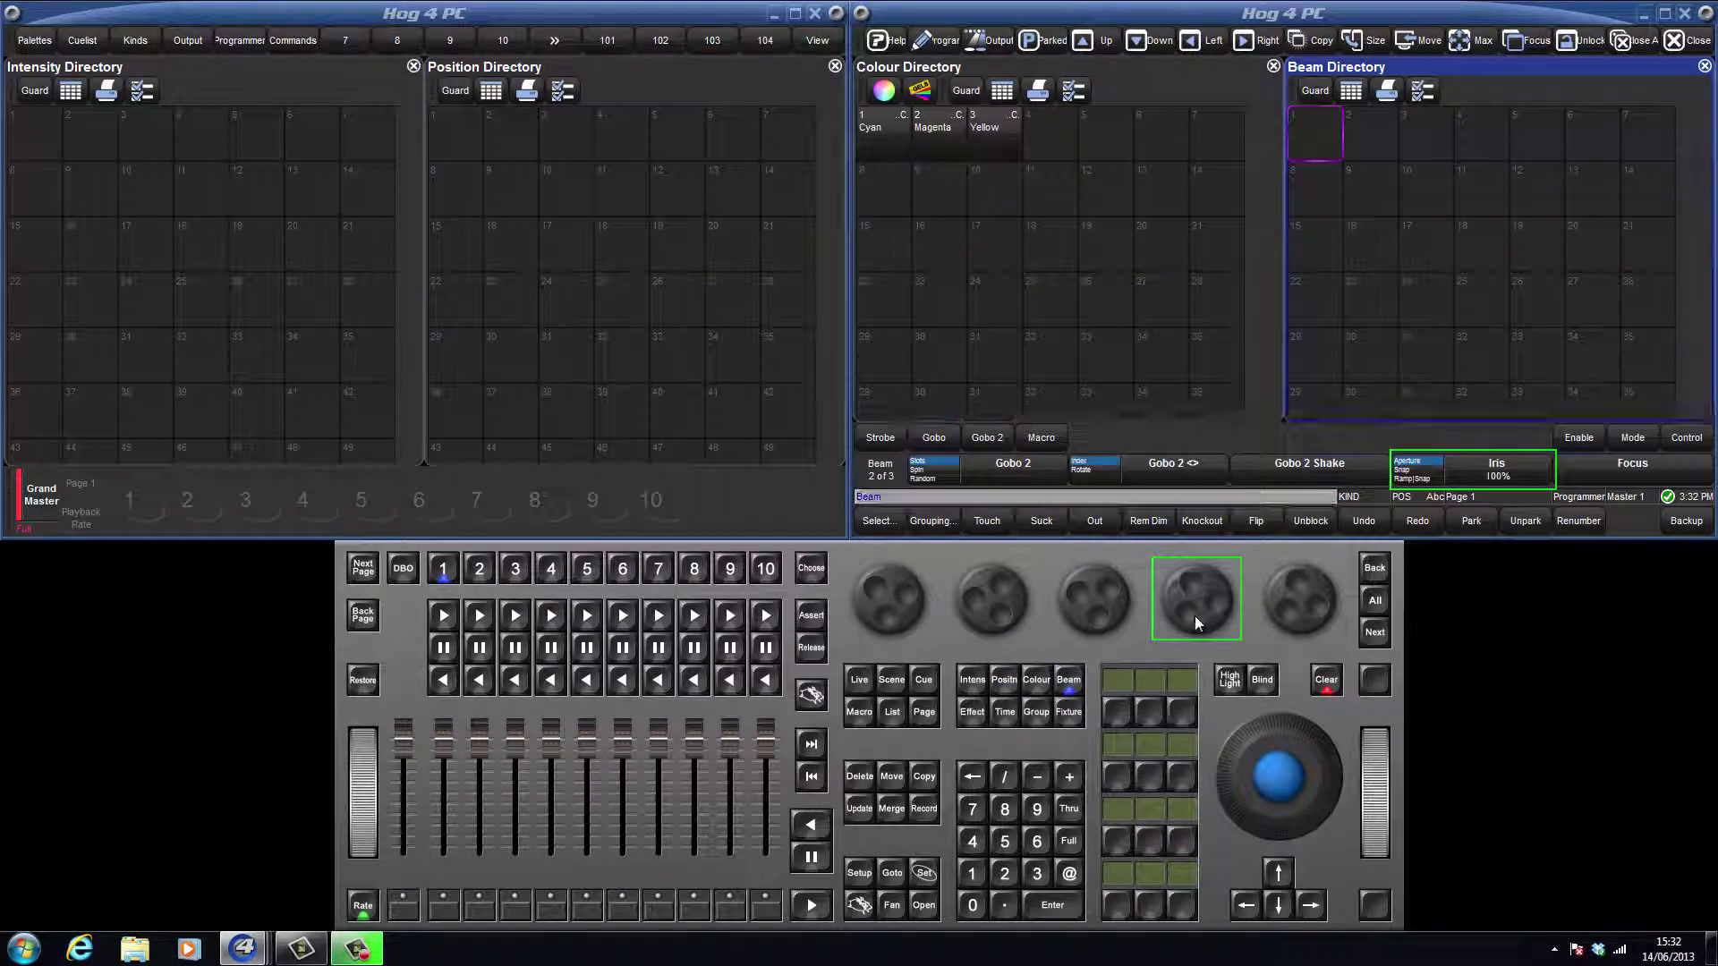
click(923, 808)
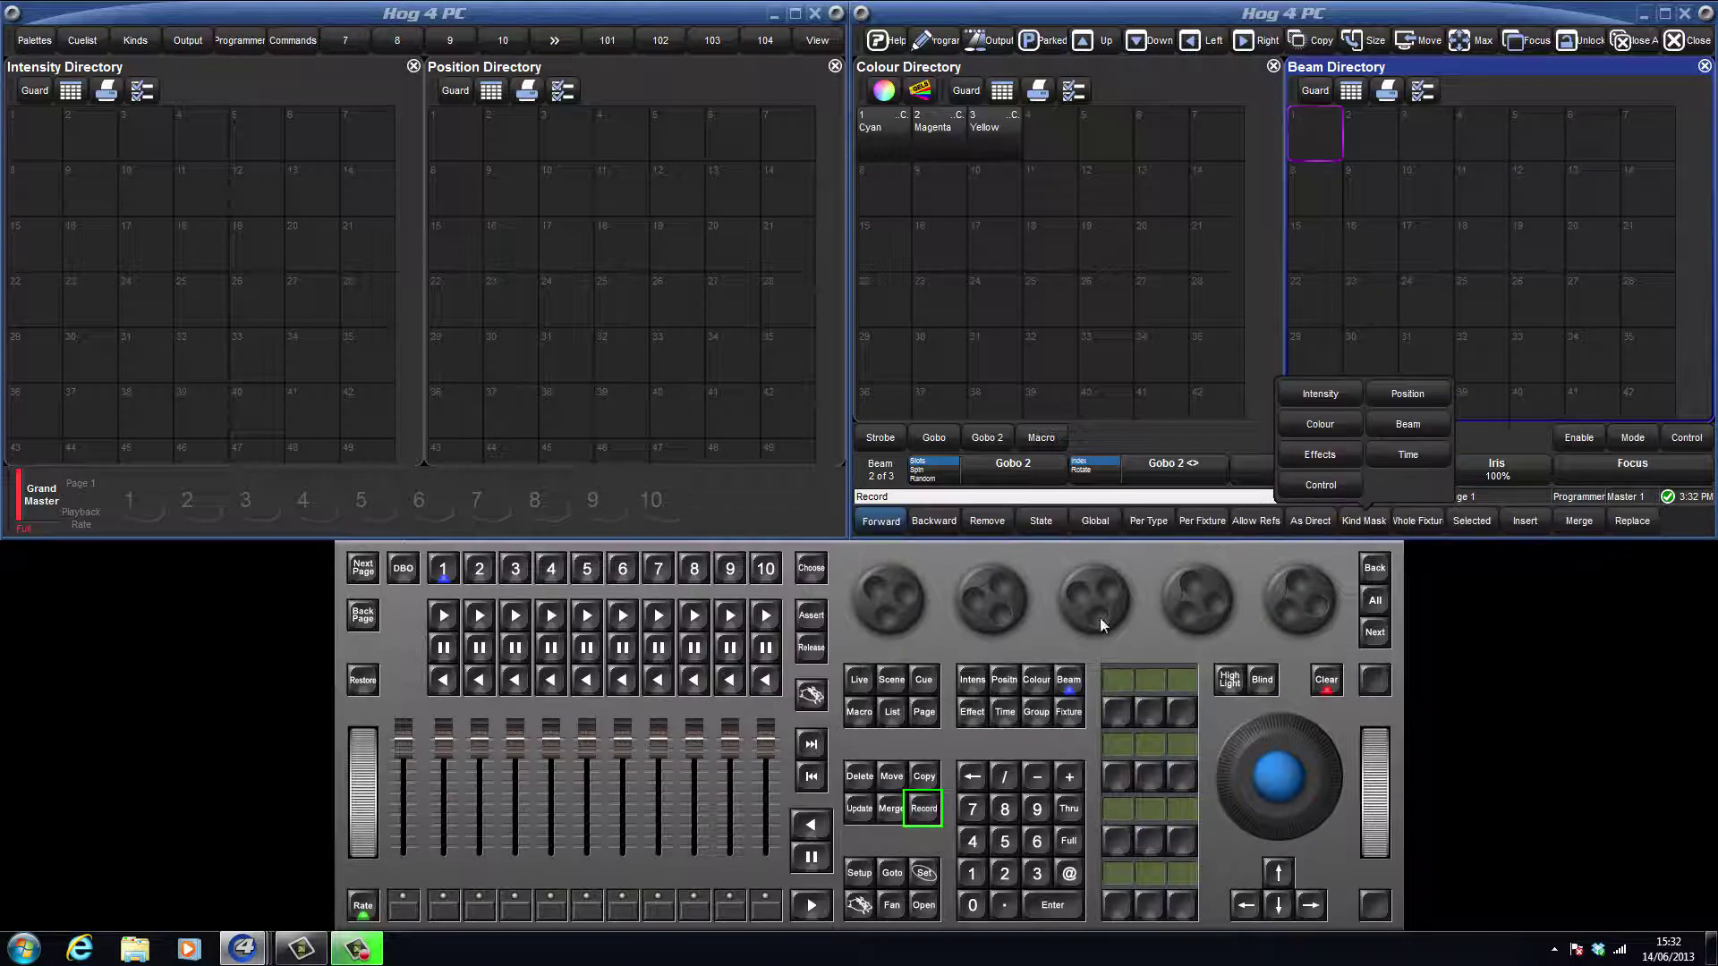
Record Position and Beam values into Position Directory slot 1, then clear the programmer.
click(1407, 394)
click(1393, 426)
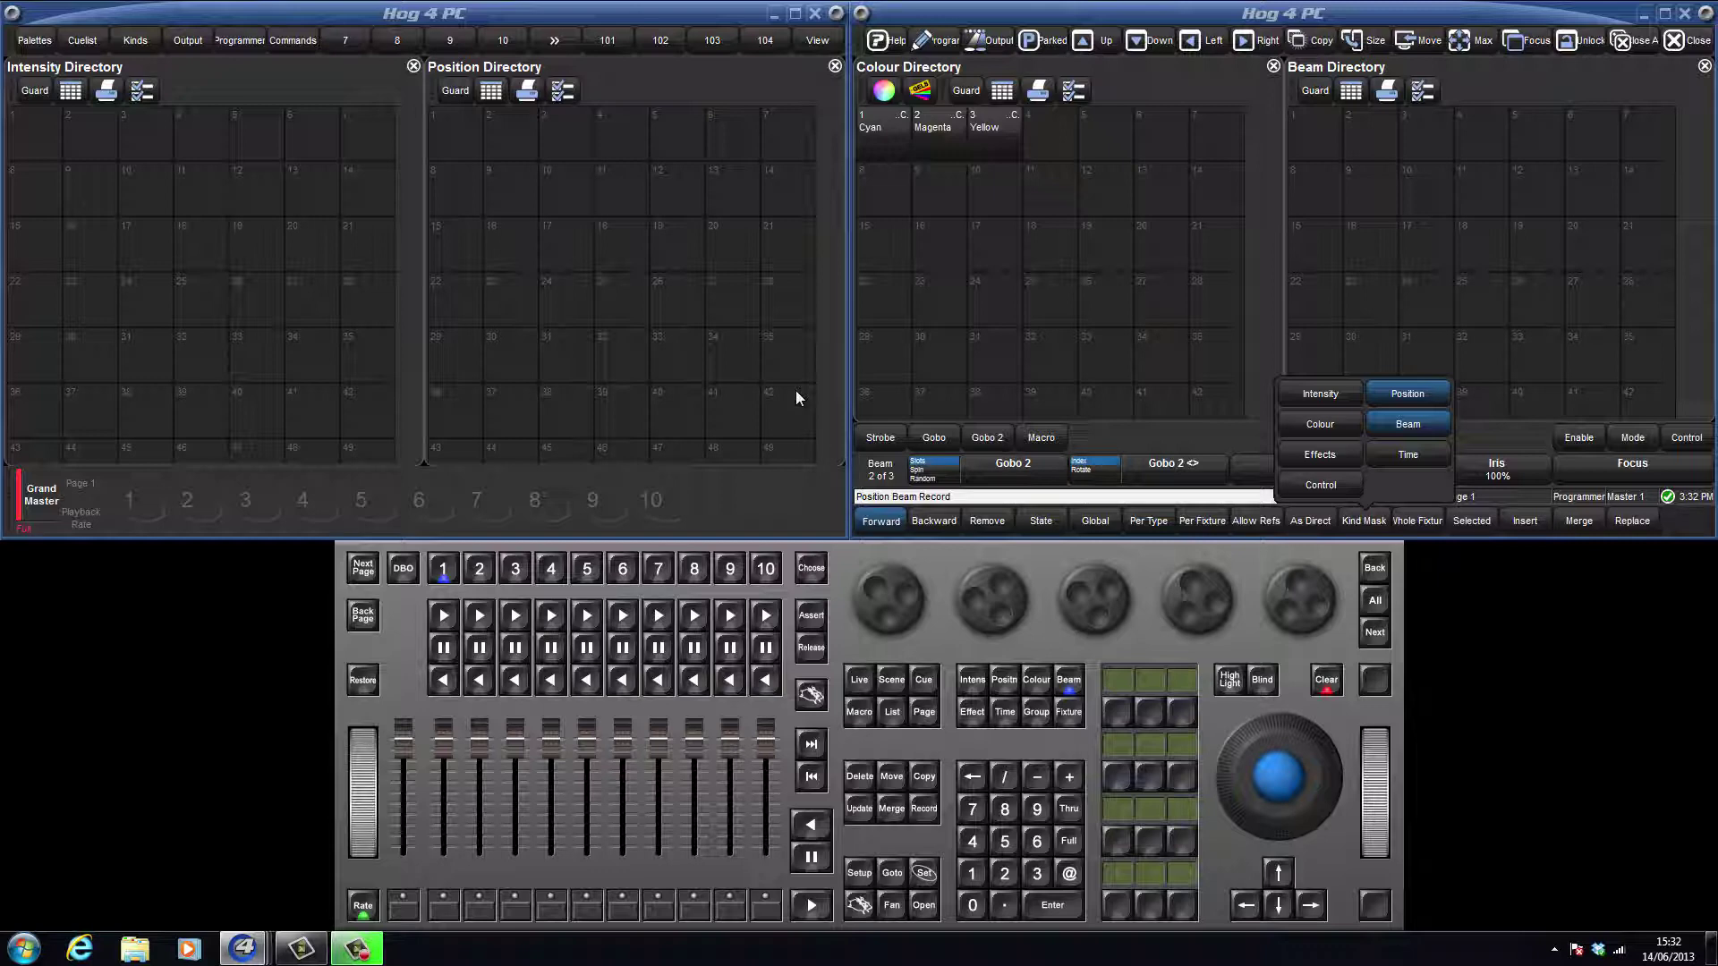
click(454, 137)
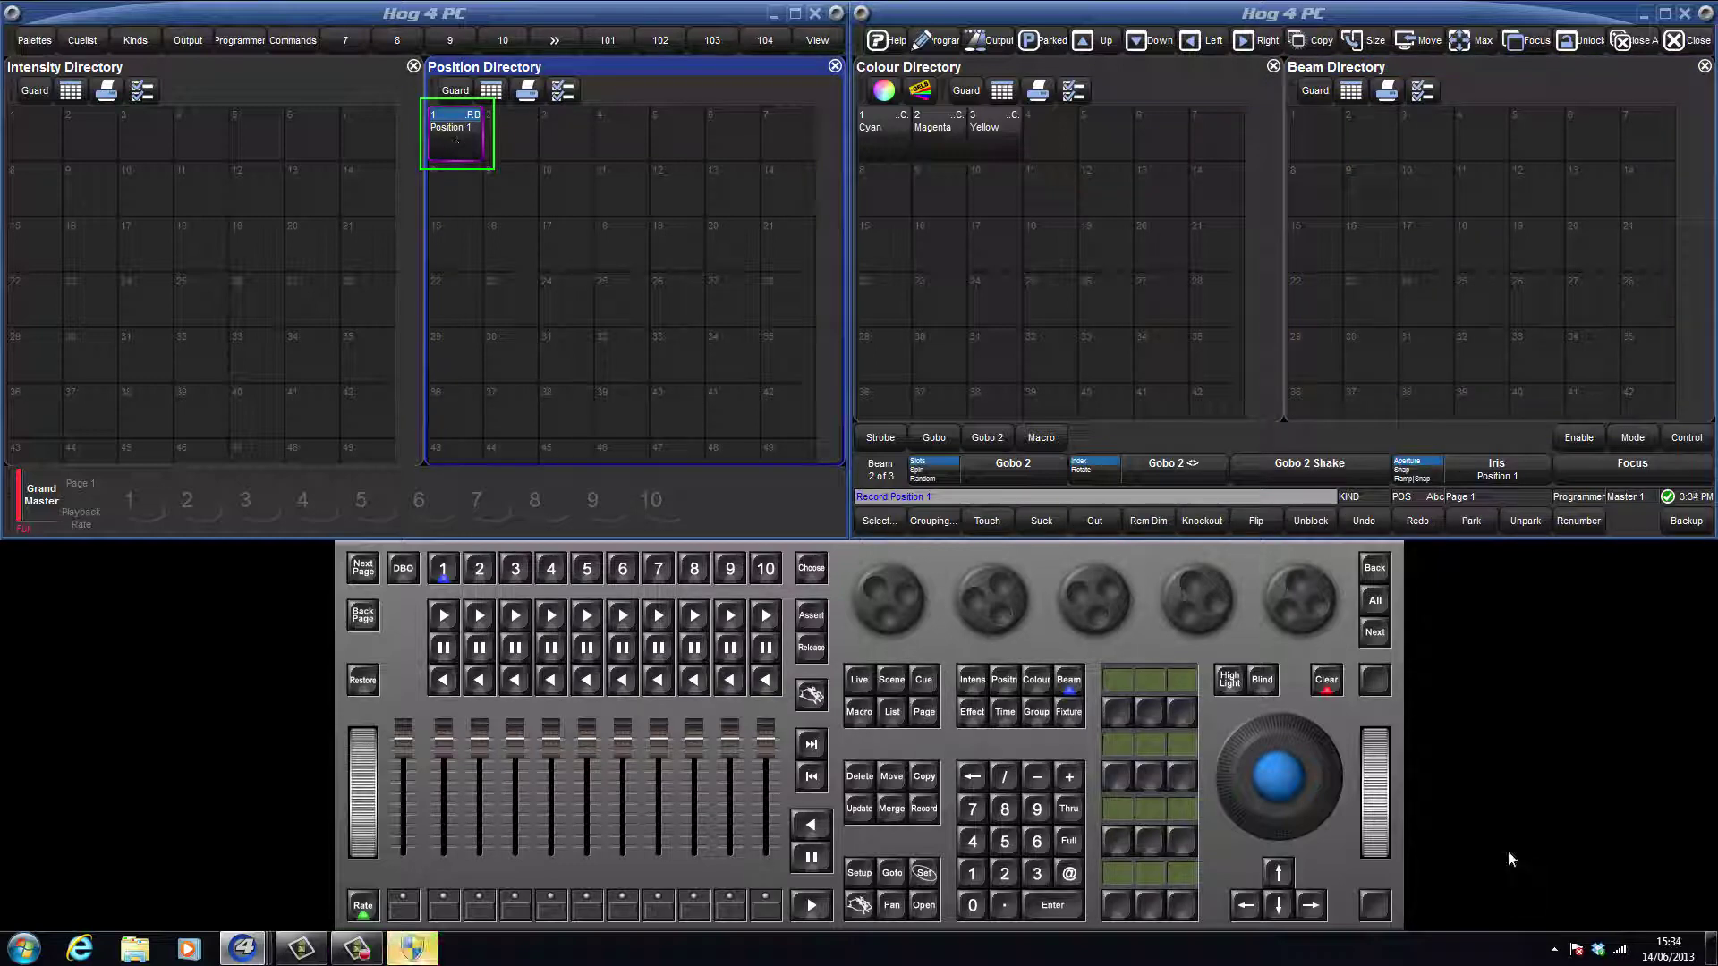
click(1340, 684)
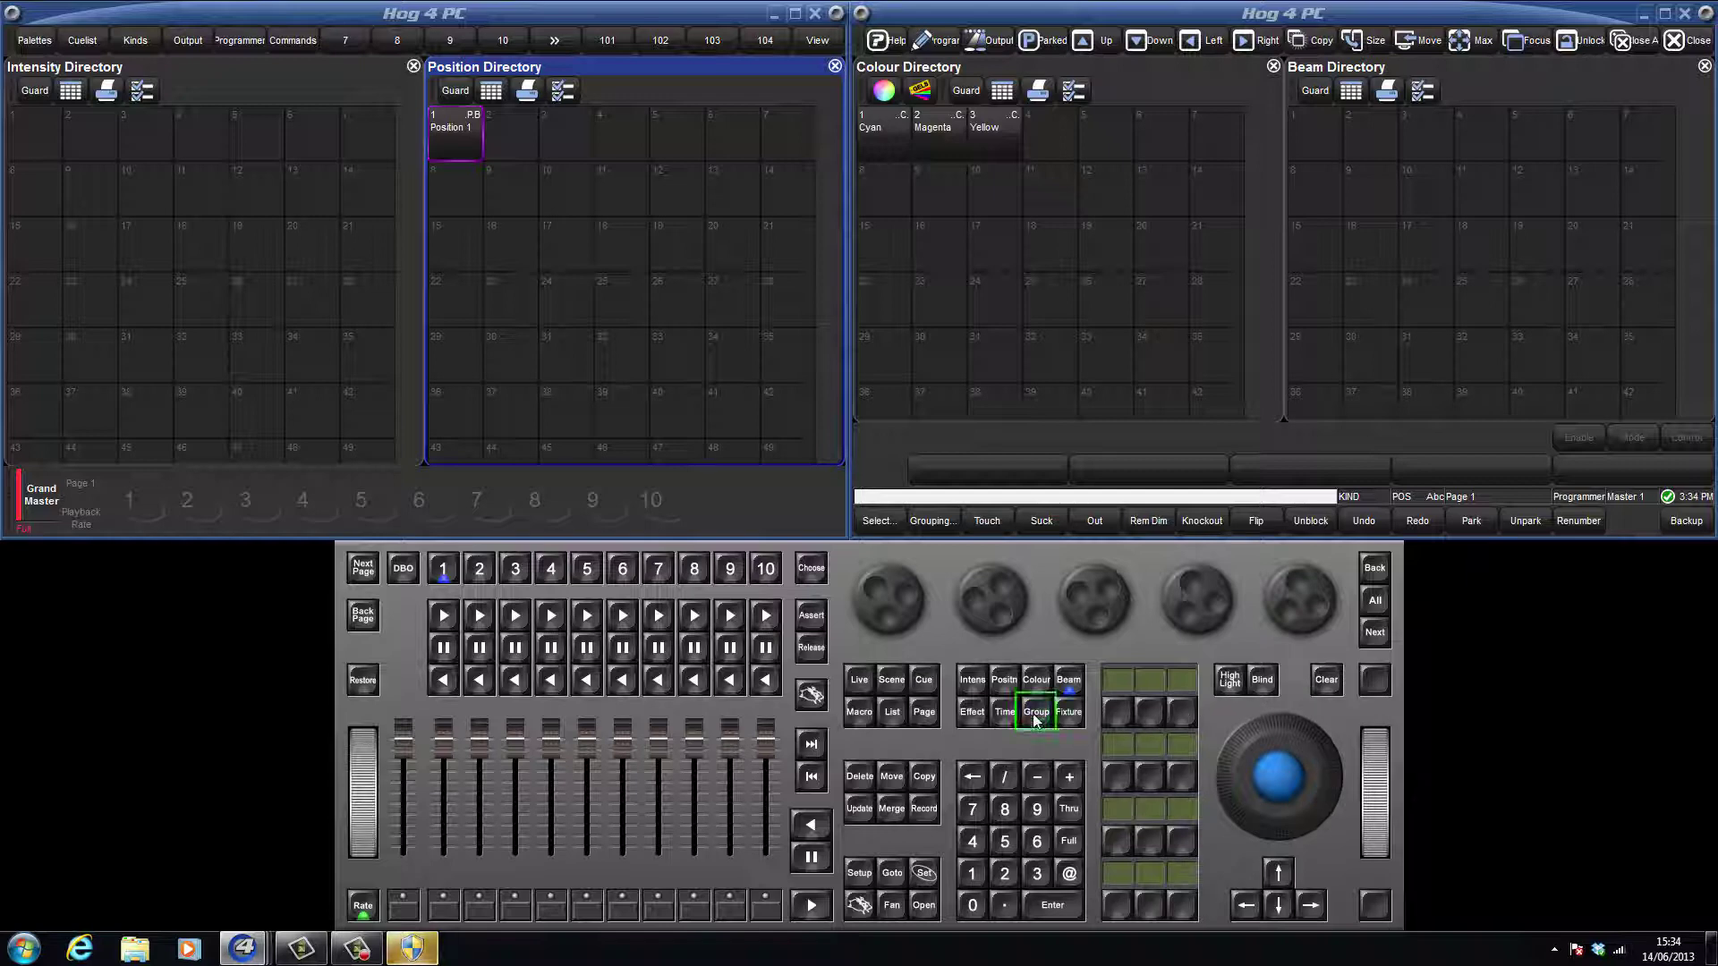
Show the Group Directory, select fixtures 31 Thru 33, and start recording a group.
click(1035, 716)
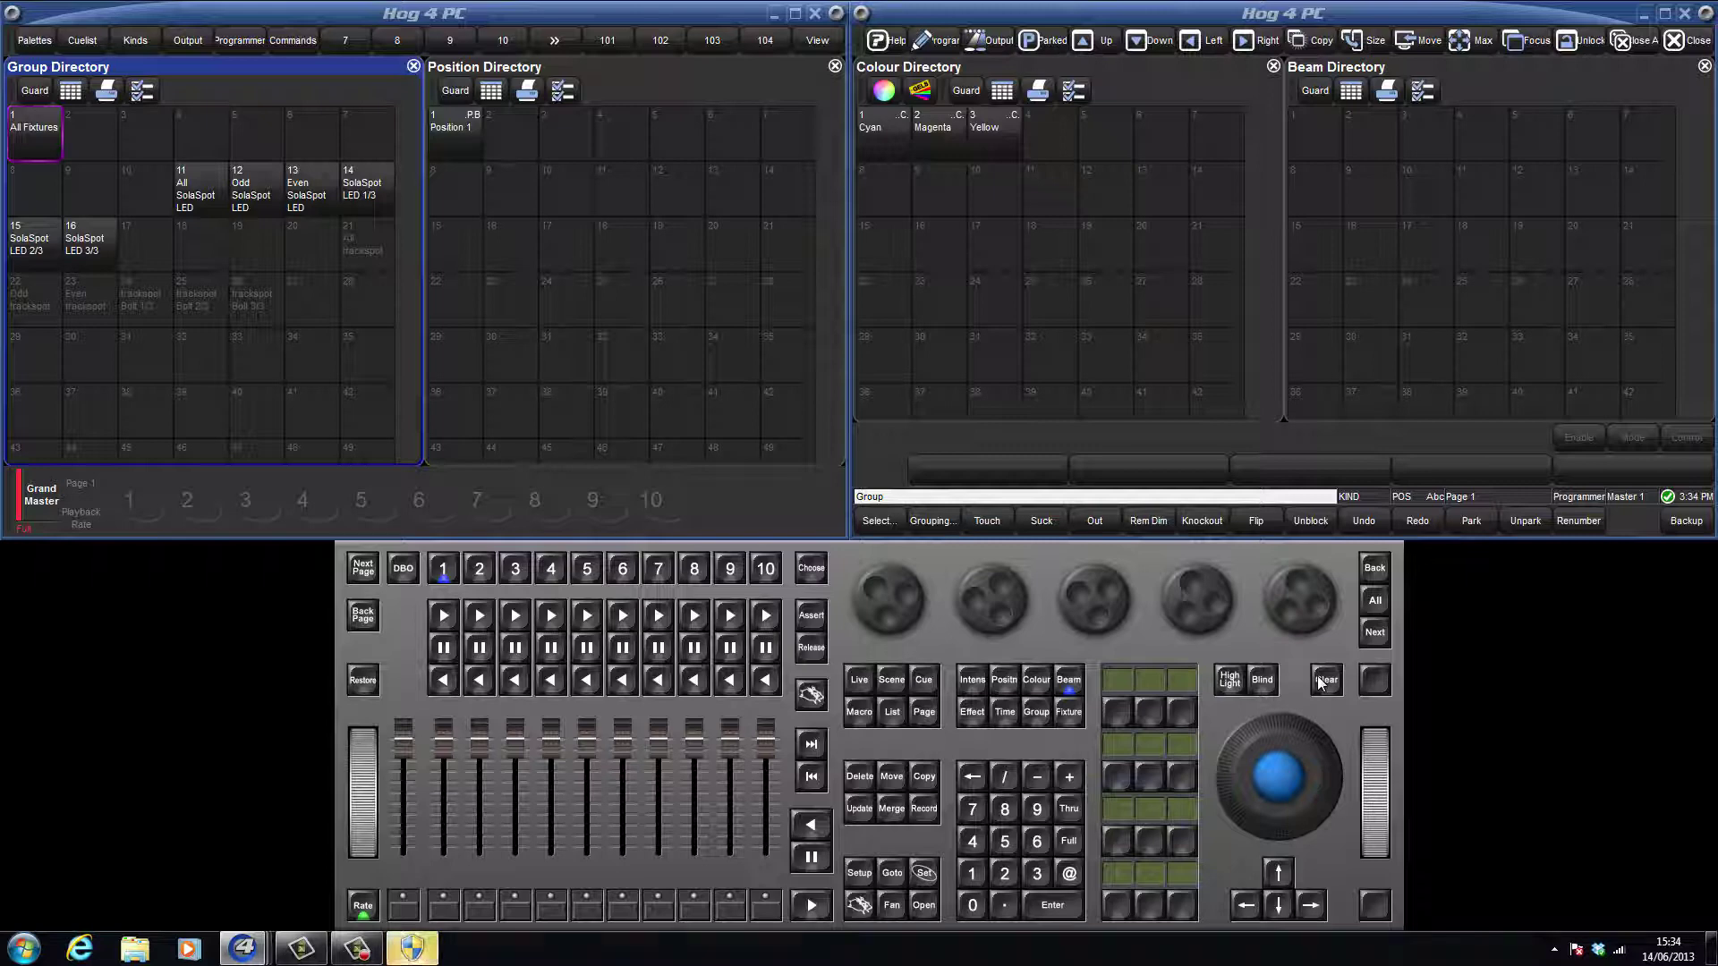
click(1036, 873)
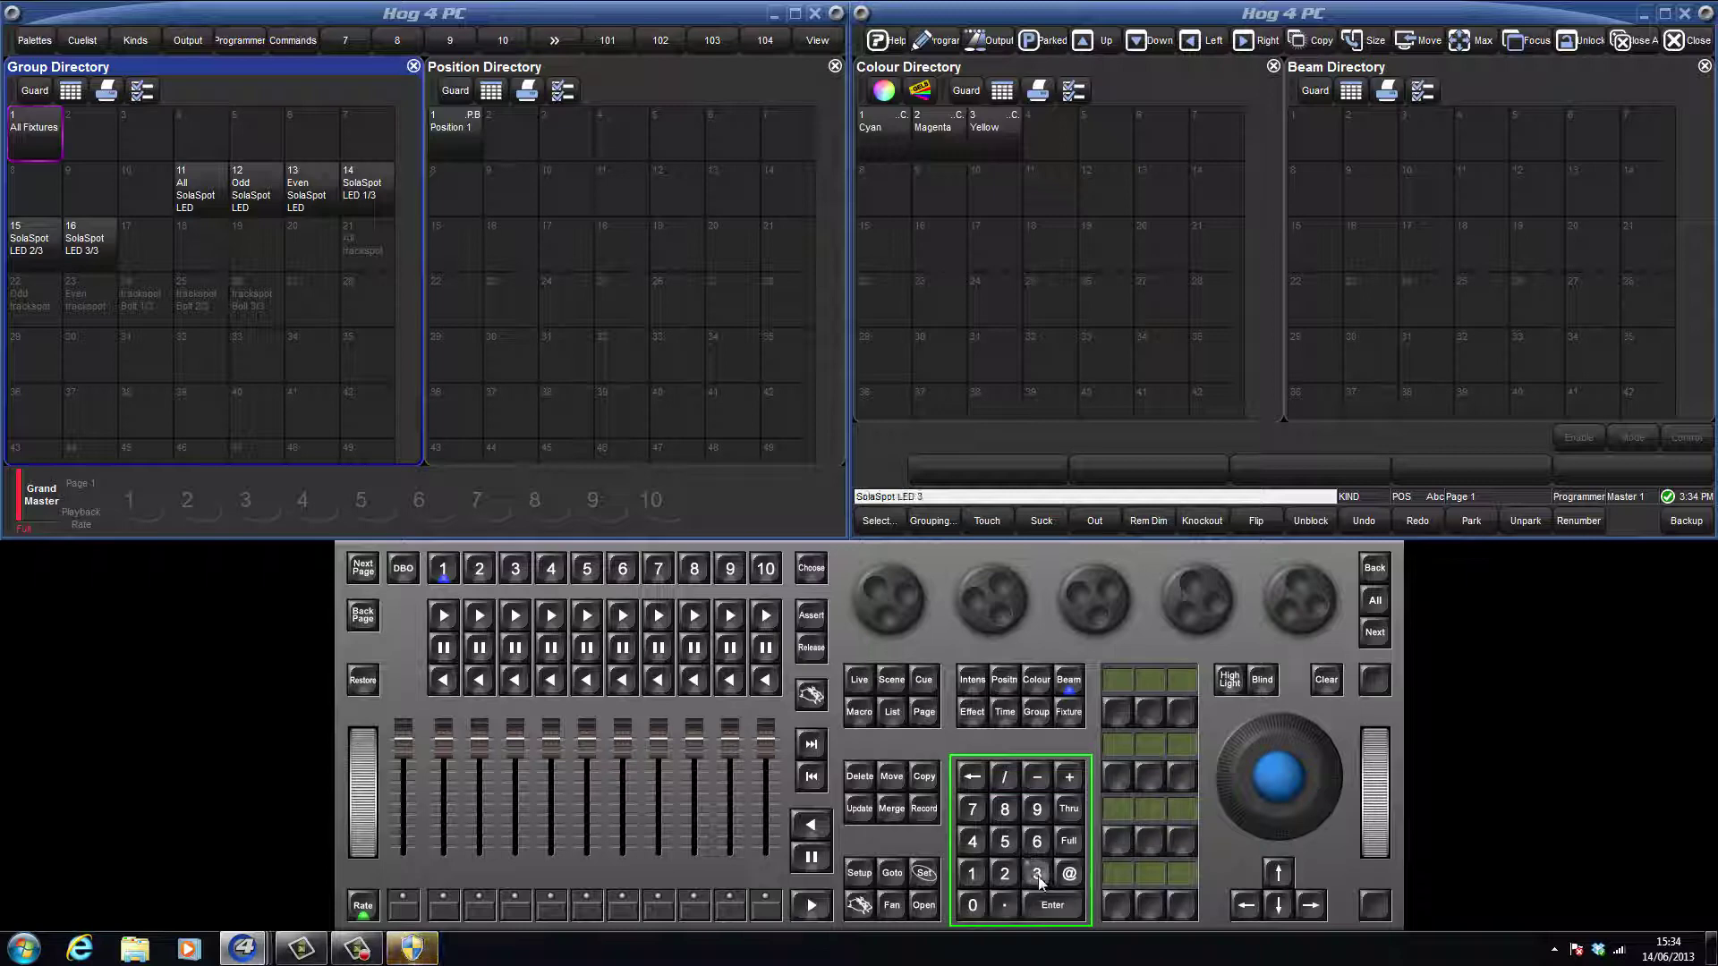
click(972, 874)
click(1068, 809)
click(1037, 875)
click(1037, 874)
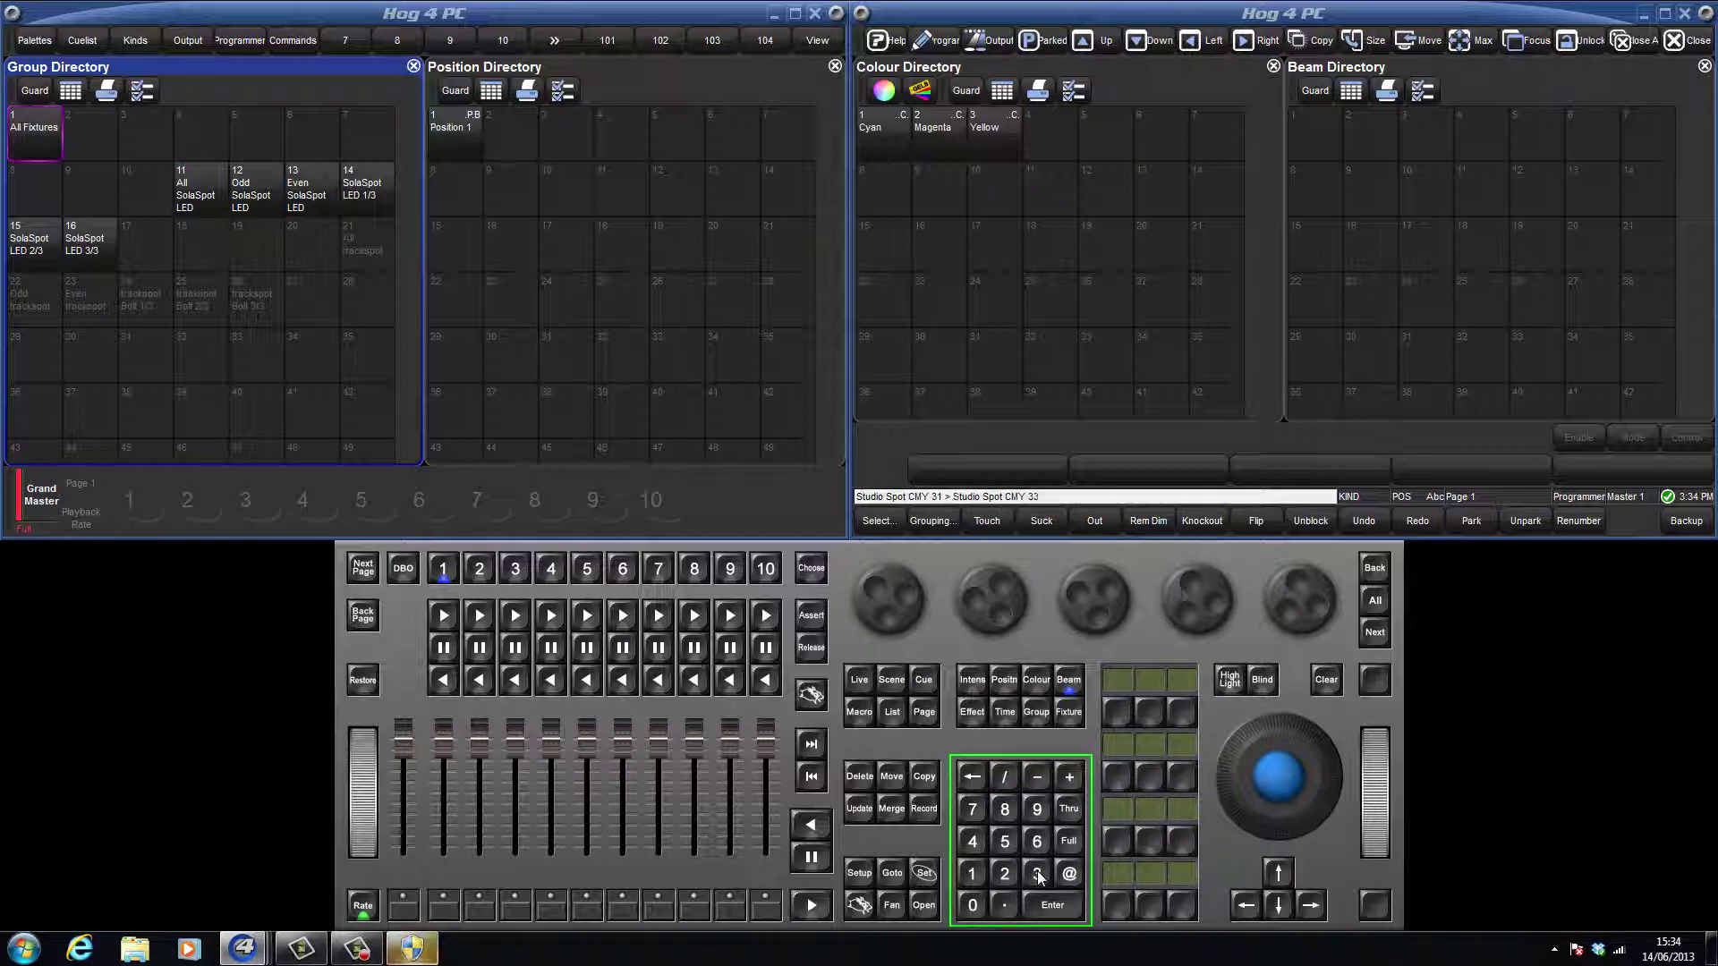
click(925, 809)
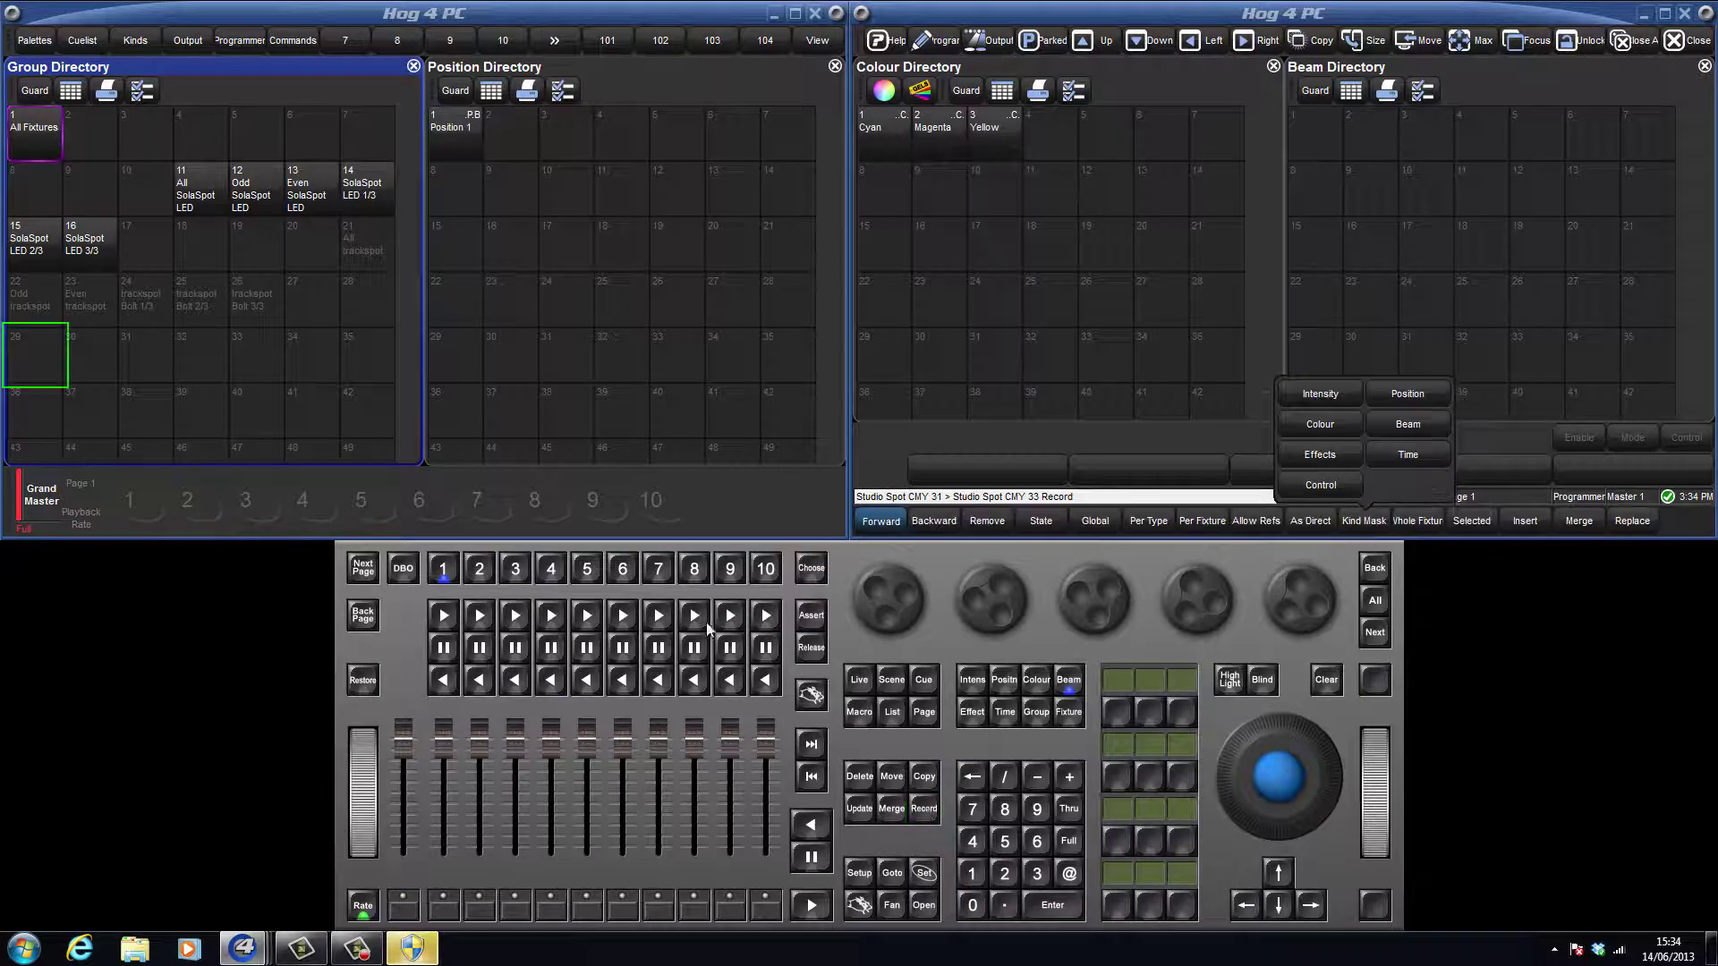